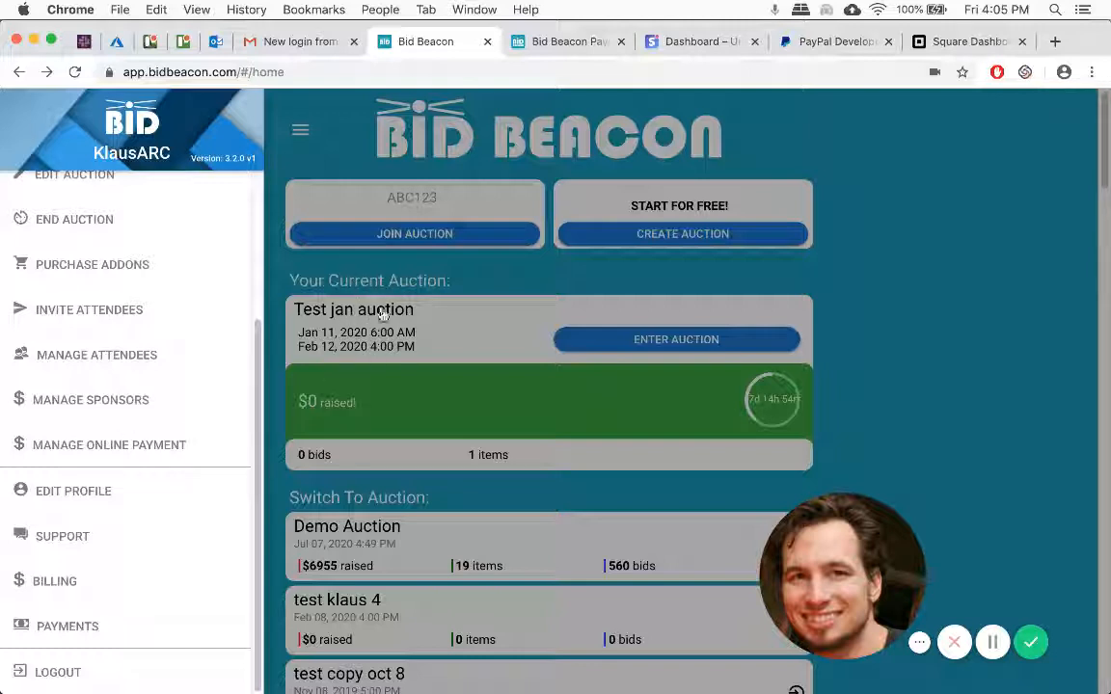
# Open the payment provider configuration from the user profile and collapse its Square section
pyautogui.click(61, 495)
pyautogui.scroll(-3, 411, 407)
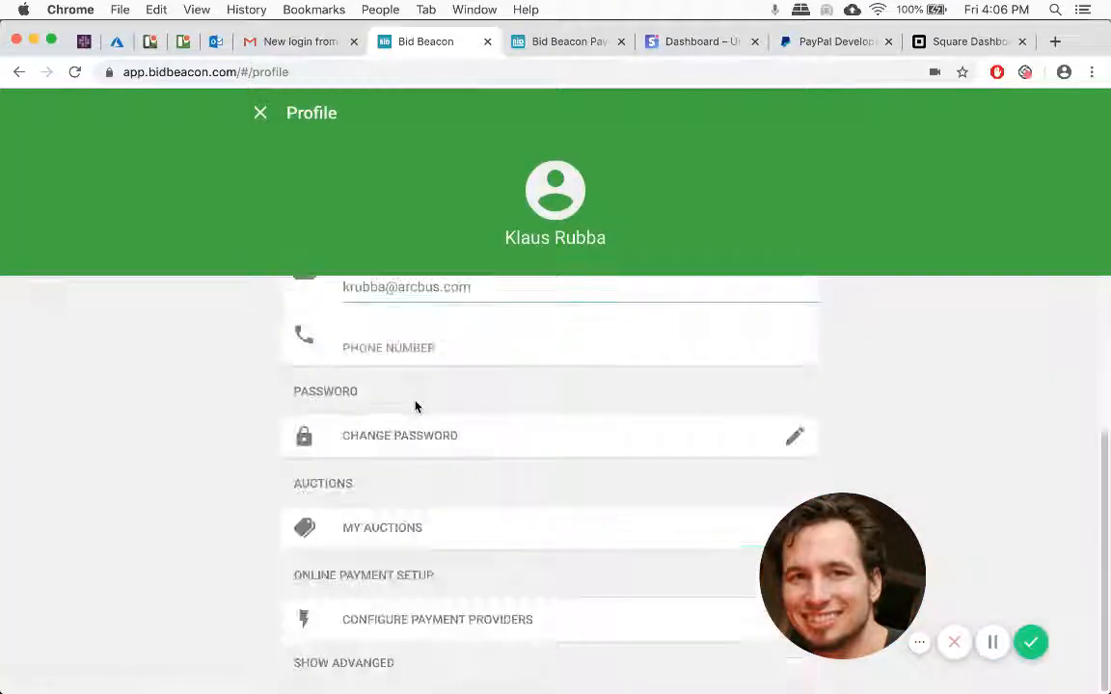
pyautogui.click(449, 621)
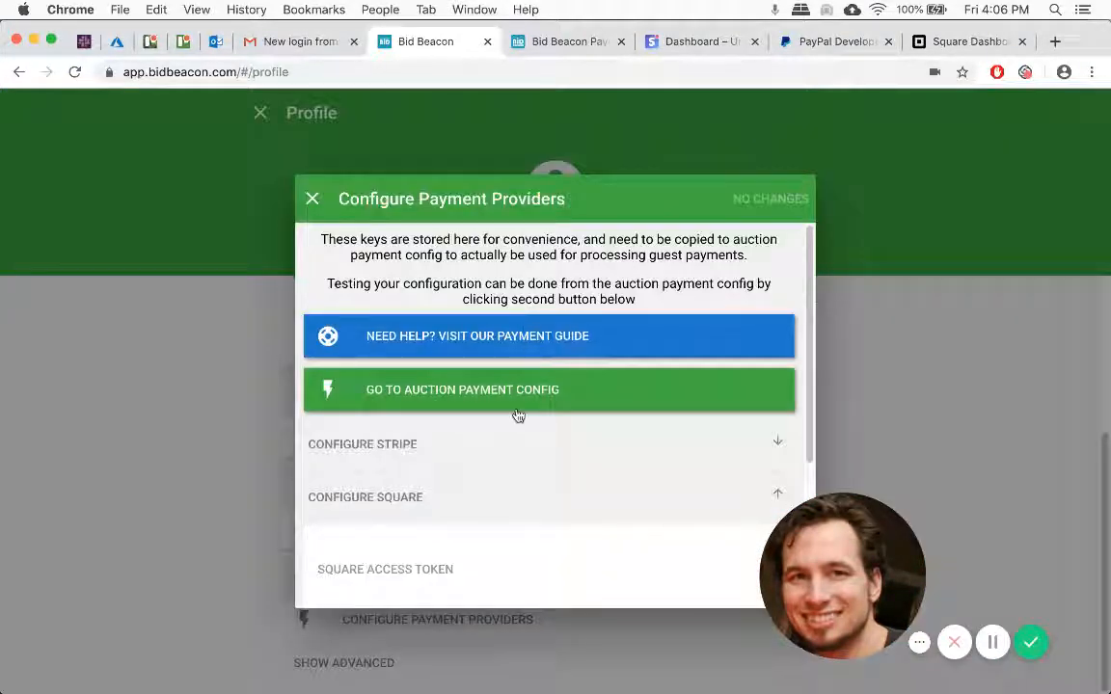
pyautogui.scroll(-5, 517, 415)
pyautogui.scroll(4, 518, 416)
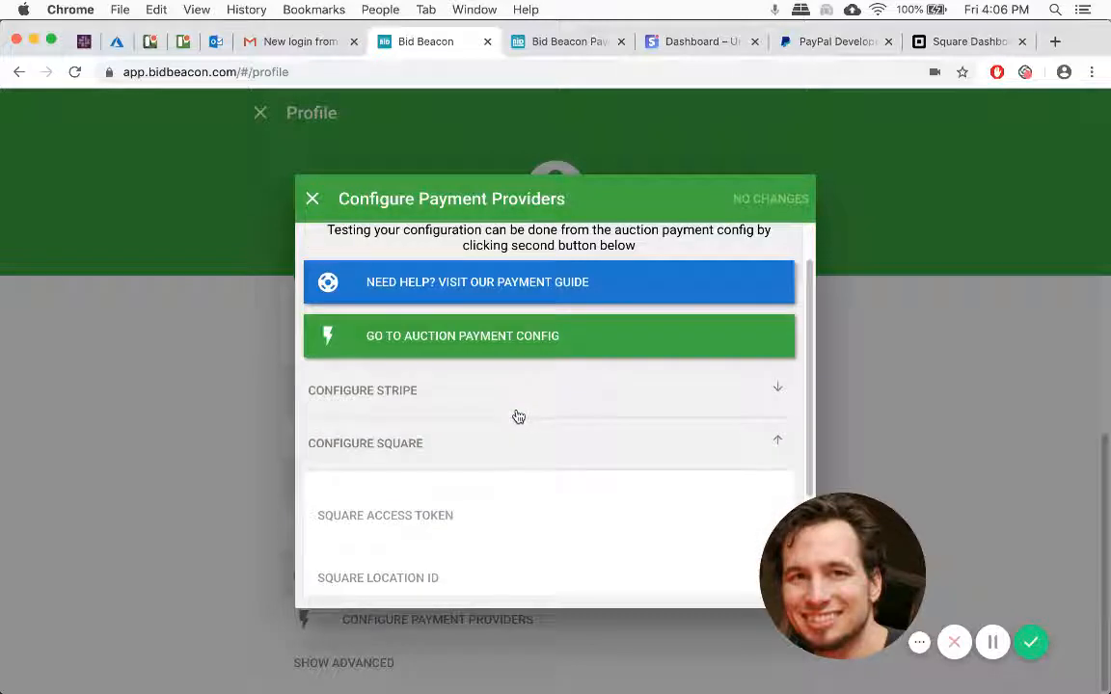
pyautogui.click(509, 429)
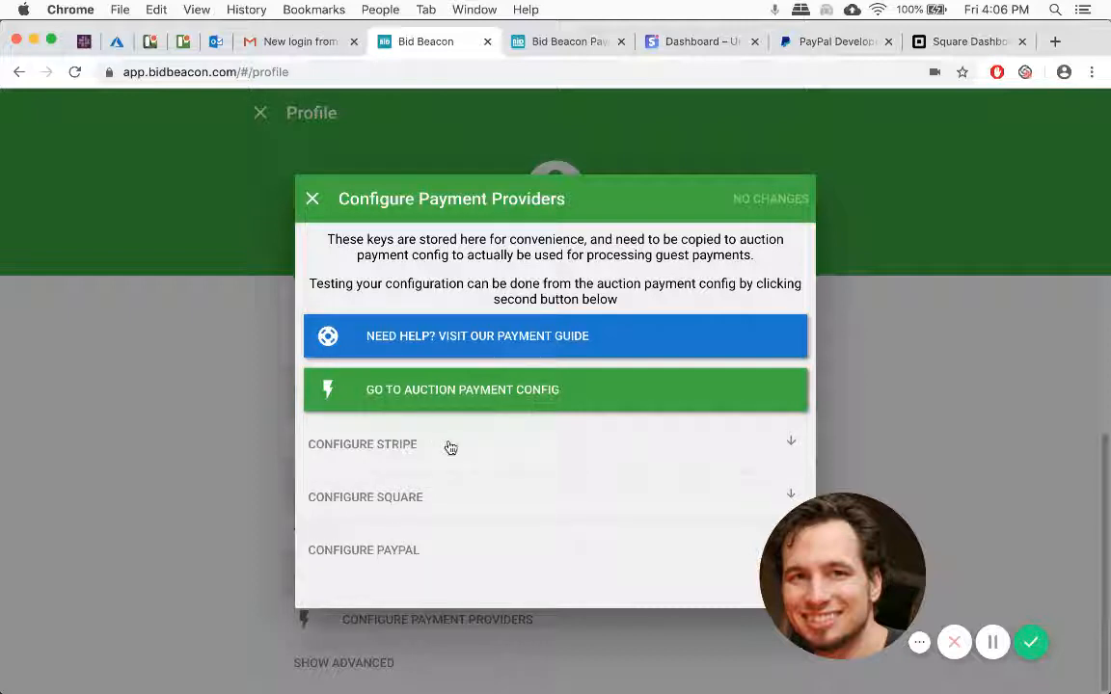
# Open the Bid Beacon payment guide, review its payment provider options, and return to the provider configuration
pyautogui.click(494, 336)
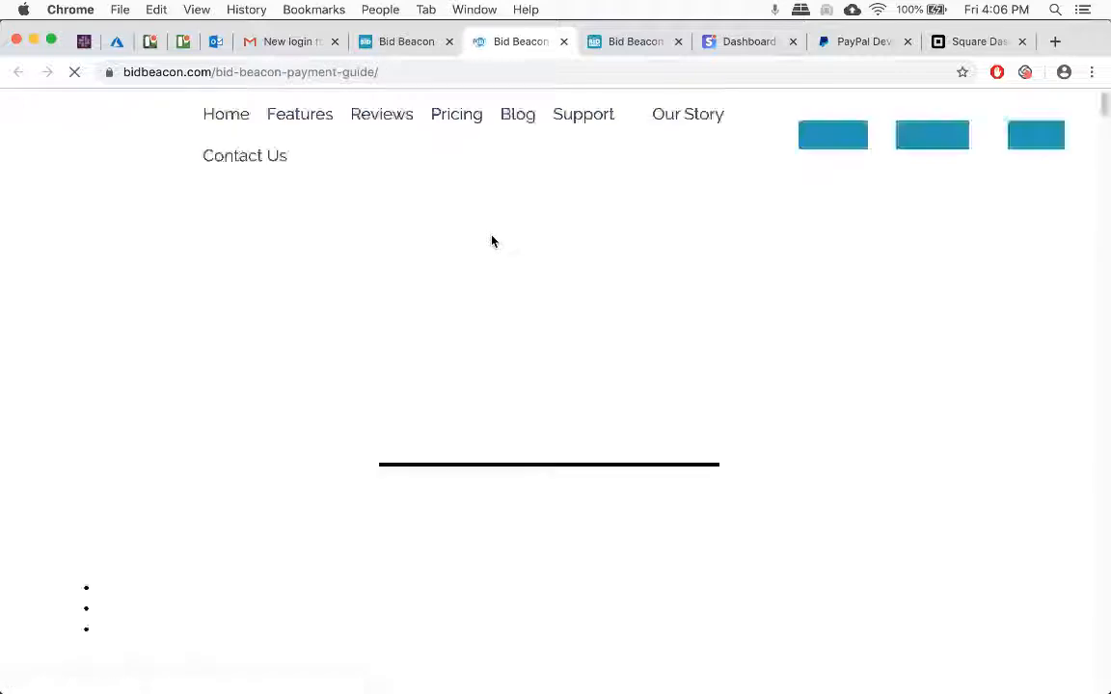
pyautogui.scroll(-12, 492, 241)
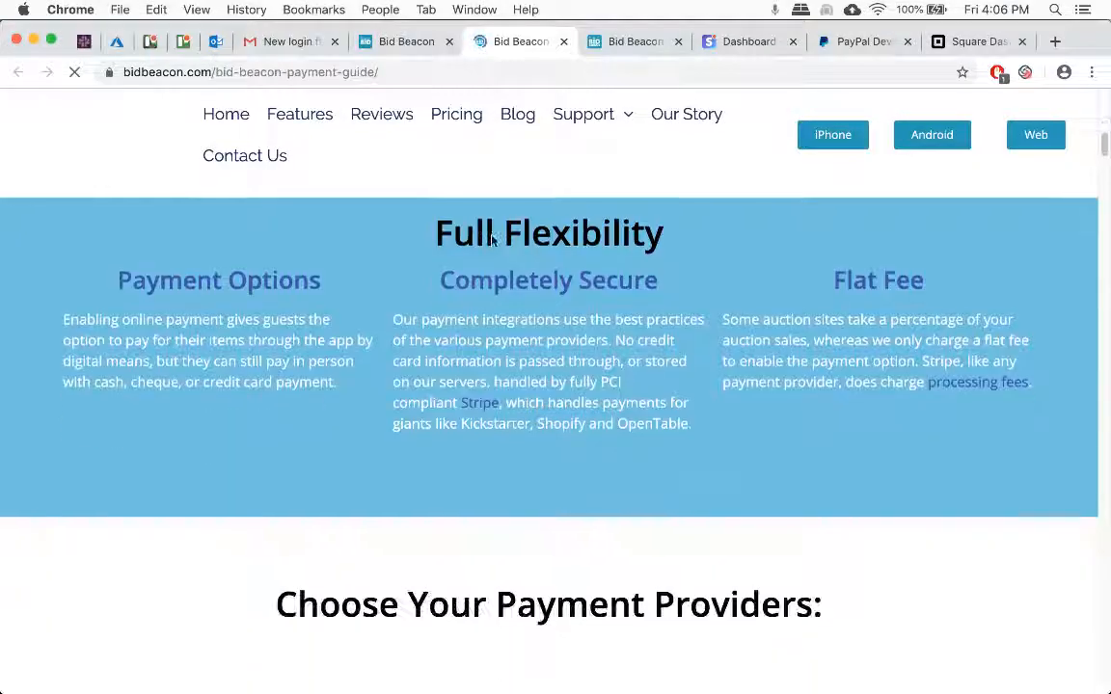
pyautogui.scroll(1, 492, 241)
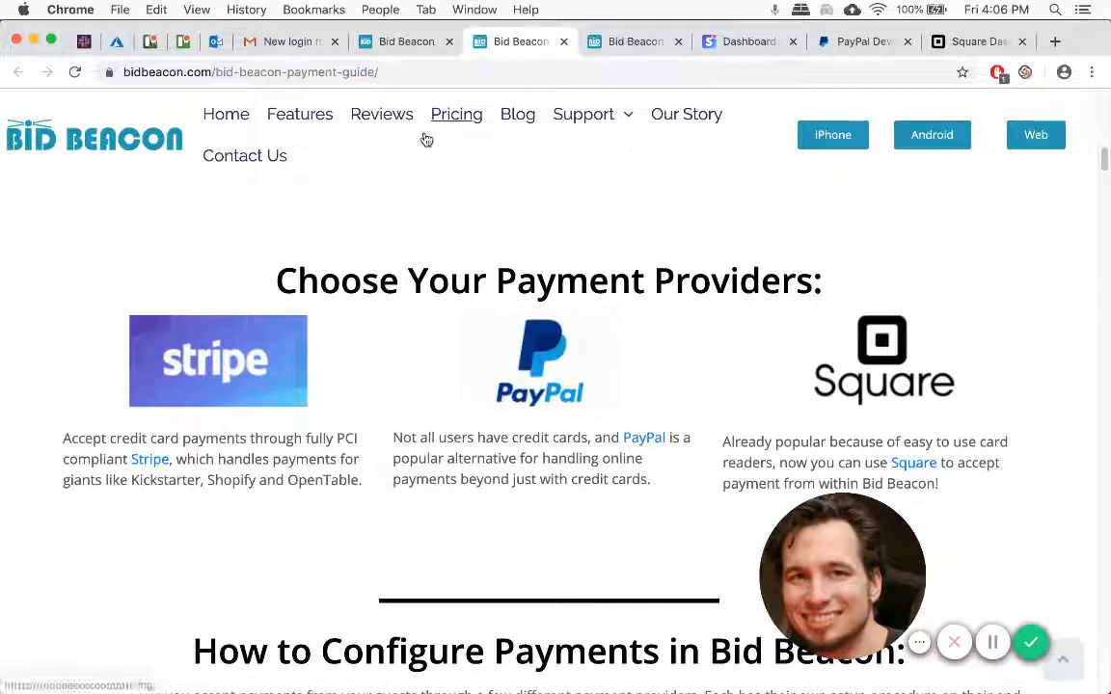
pyautogui.click(408, 41)
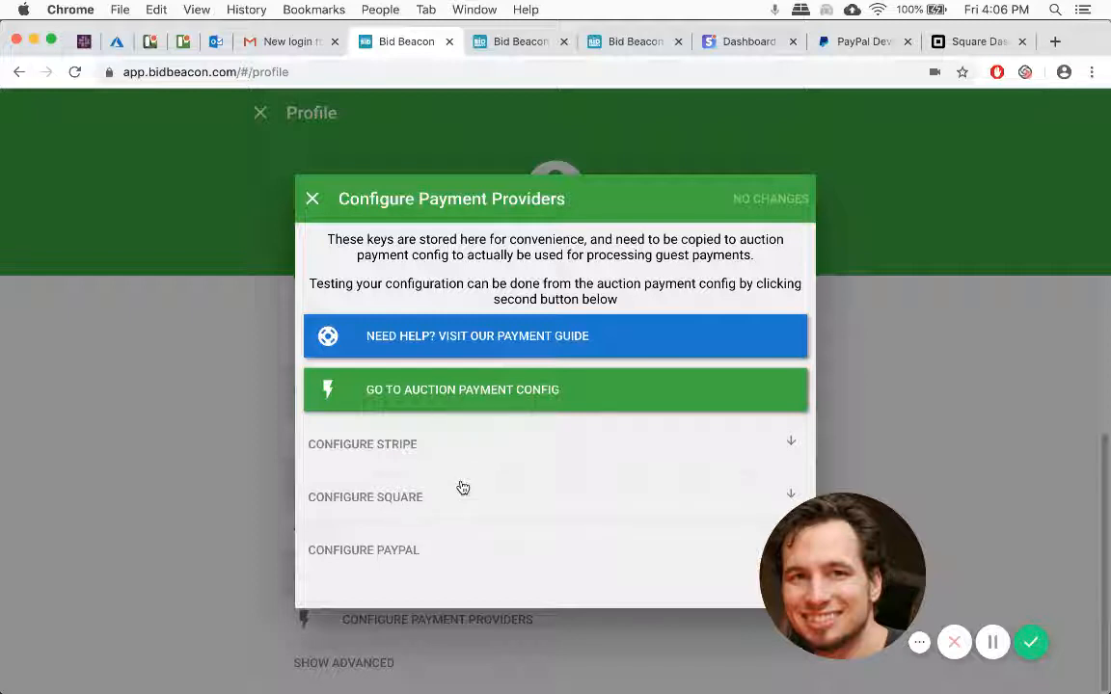
# Go to the auction payment configuration and view which keys the Stripe section requires
pyautogui.click(484, 389)
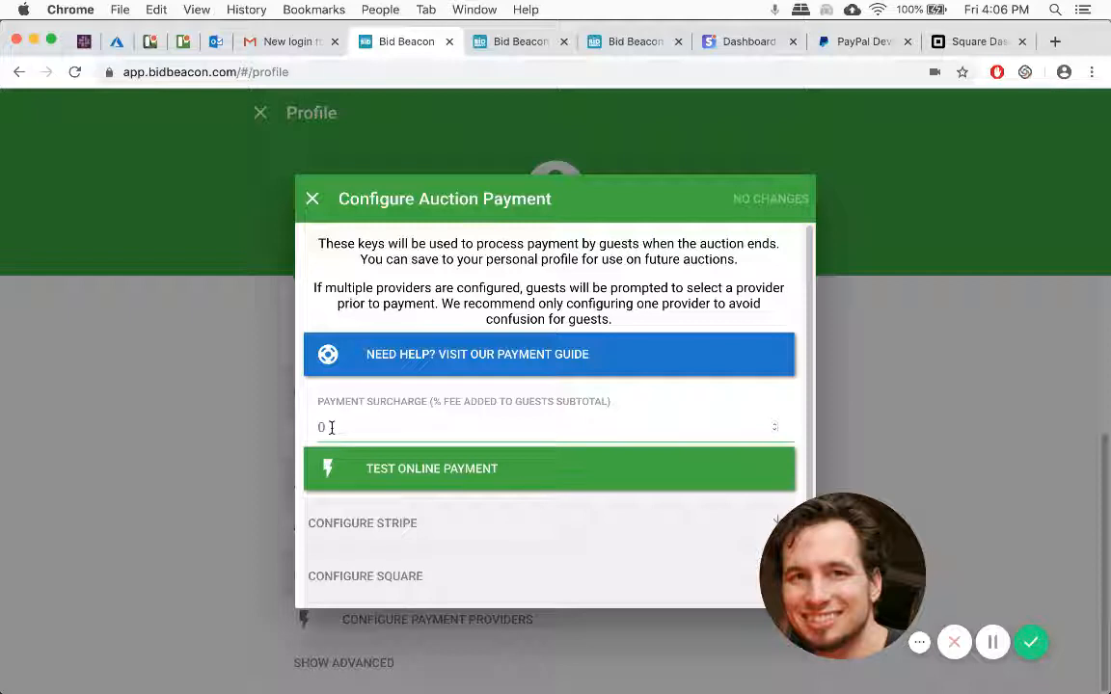
pyautogui.scroll(-1, 408, 361)
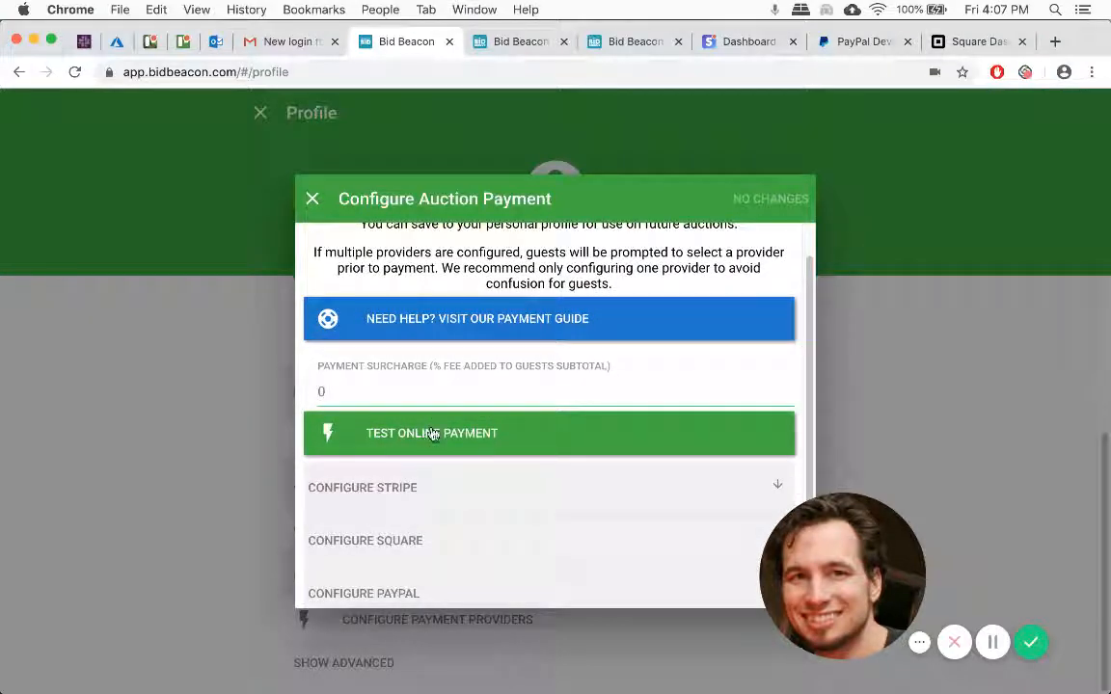
pyautogui.scroll(-1, 432, 436)
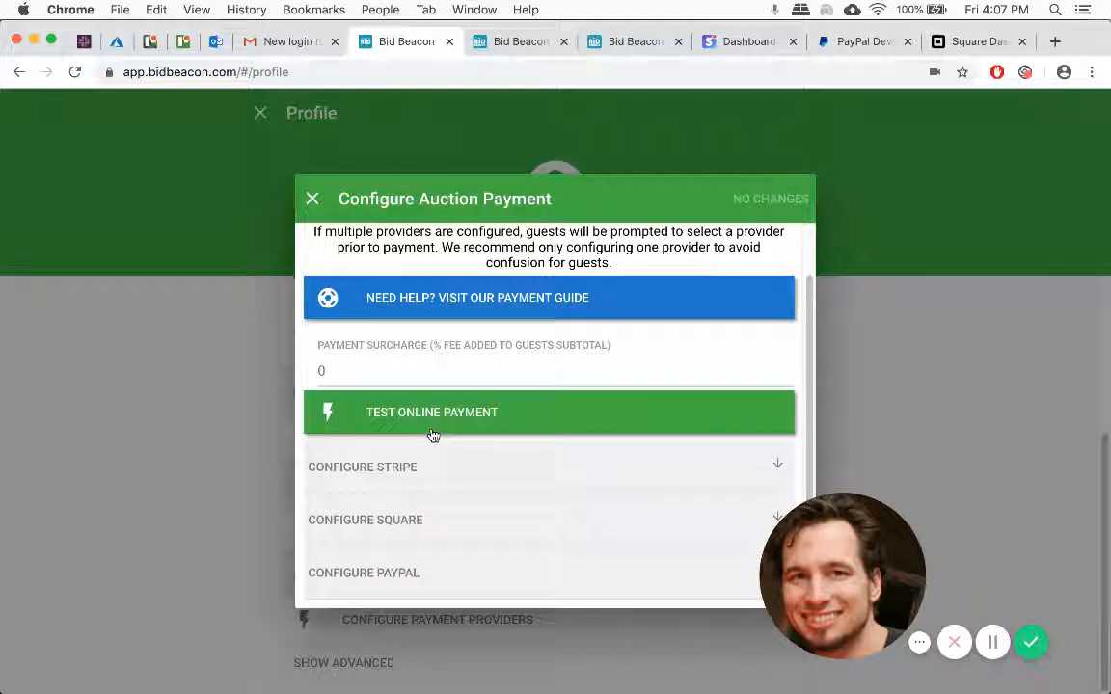
pyautogui.click(400, 467)
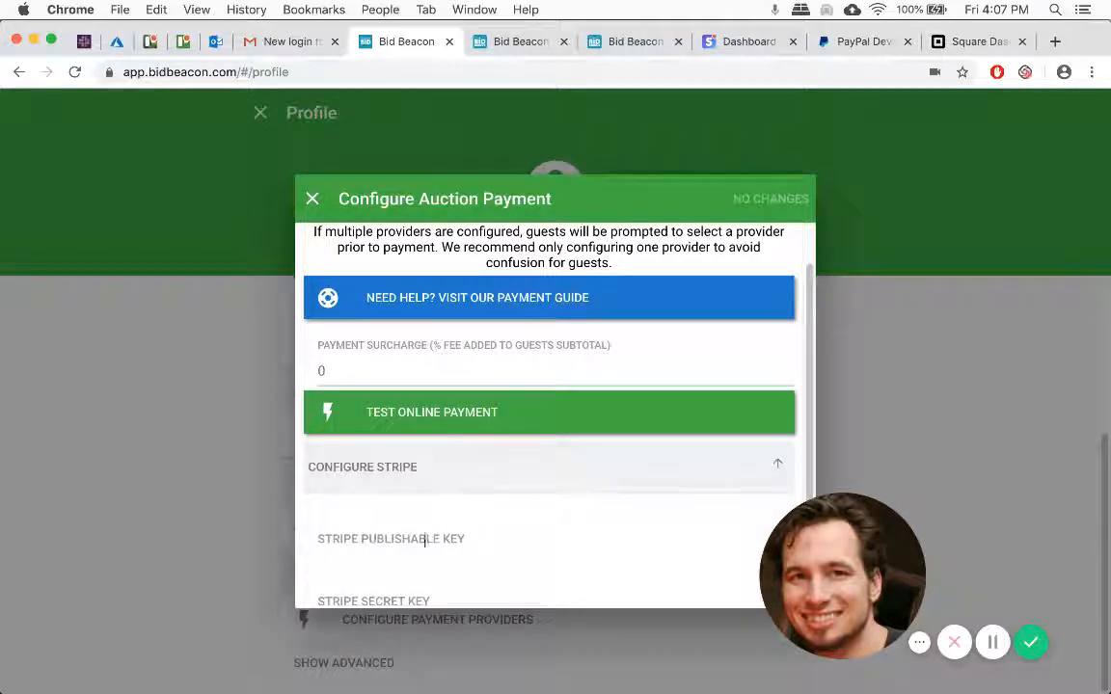
pyautogui.click(393, 471)
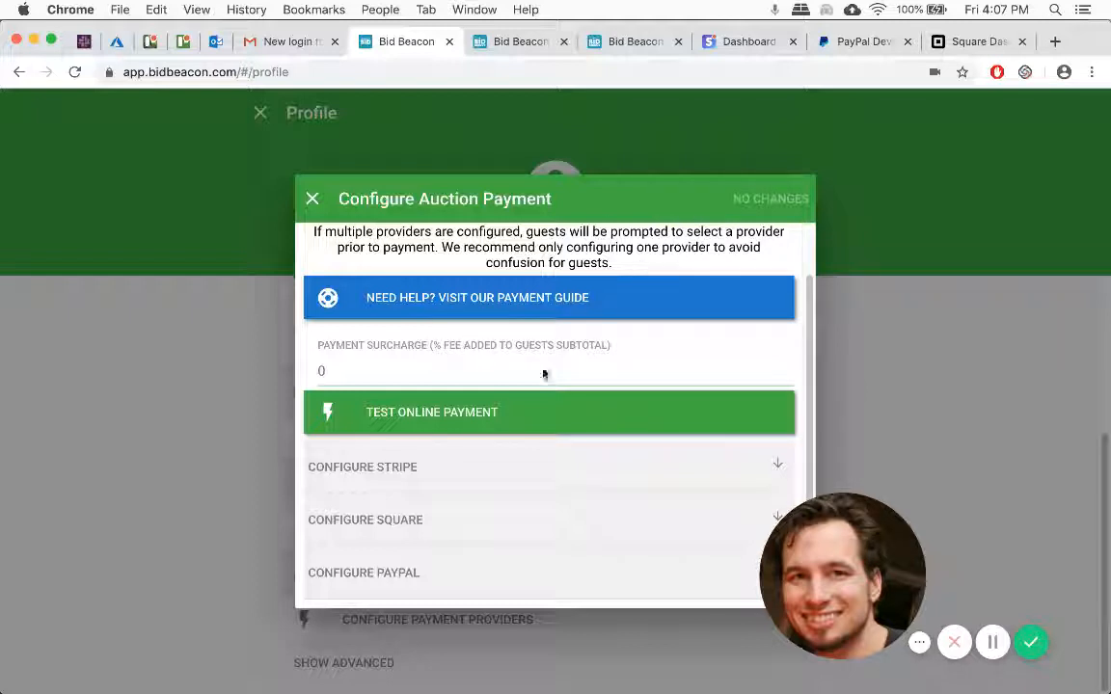
# Switch to the Stripe dashboard and open the developer API keys page
pyautogui.click(730, 39)
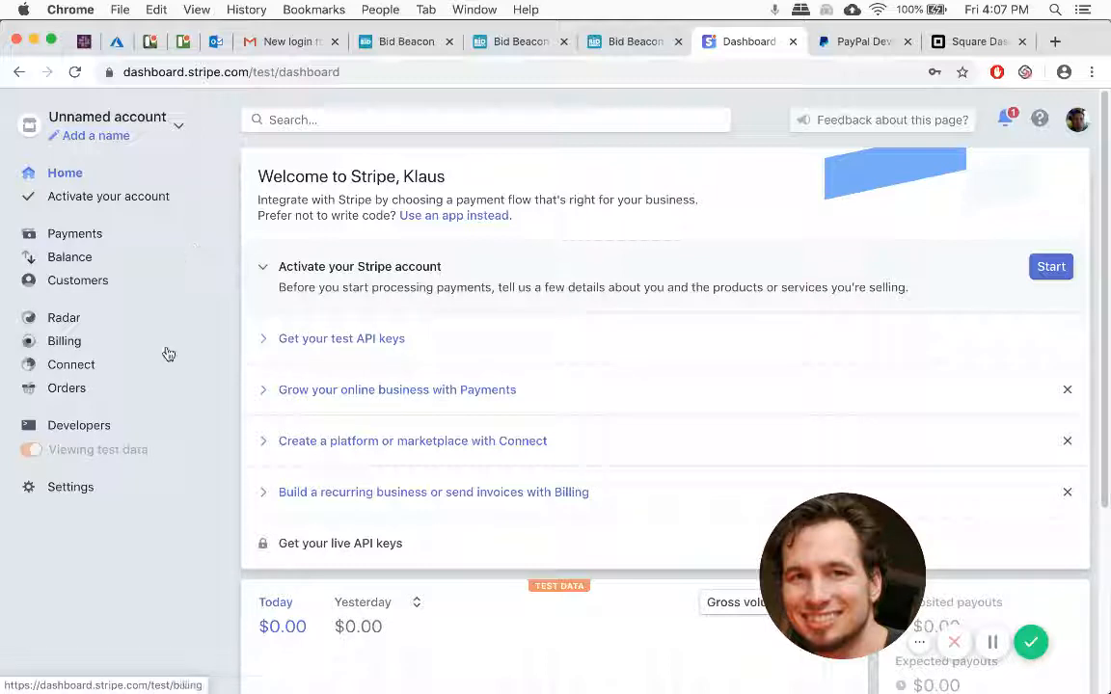
pyautogui.click(84, 428)
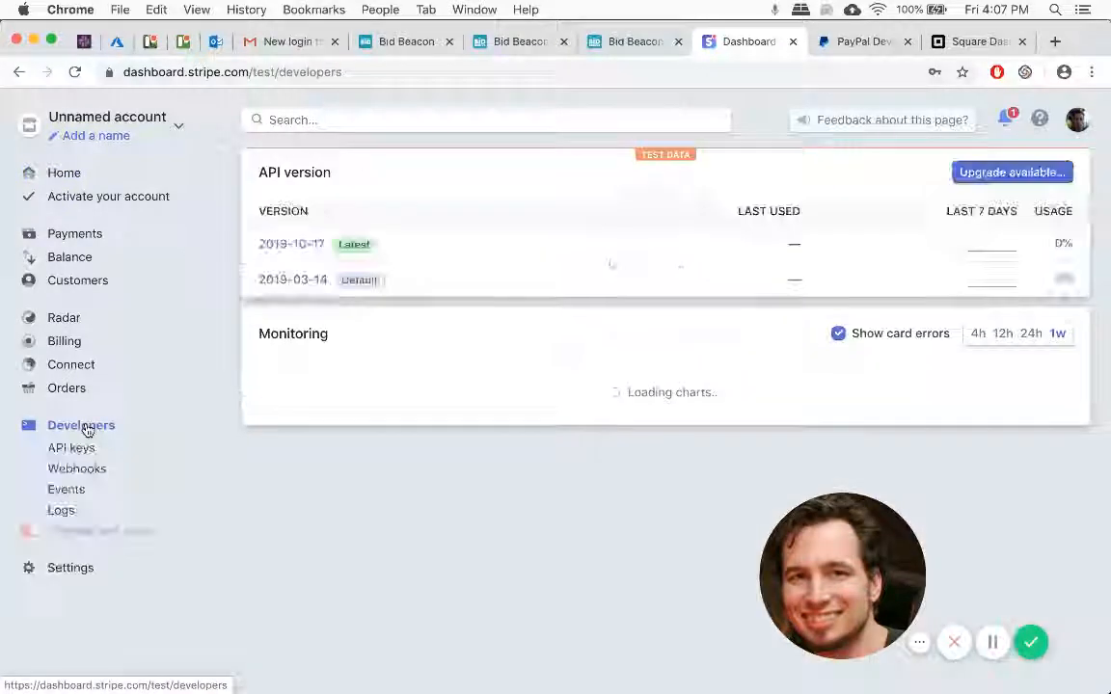
pyautogui.click(75, 449)
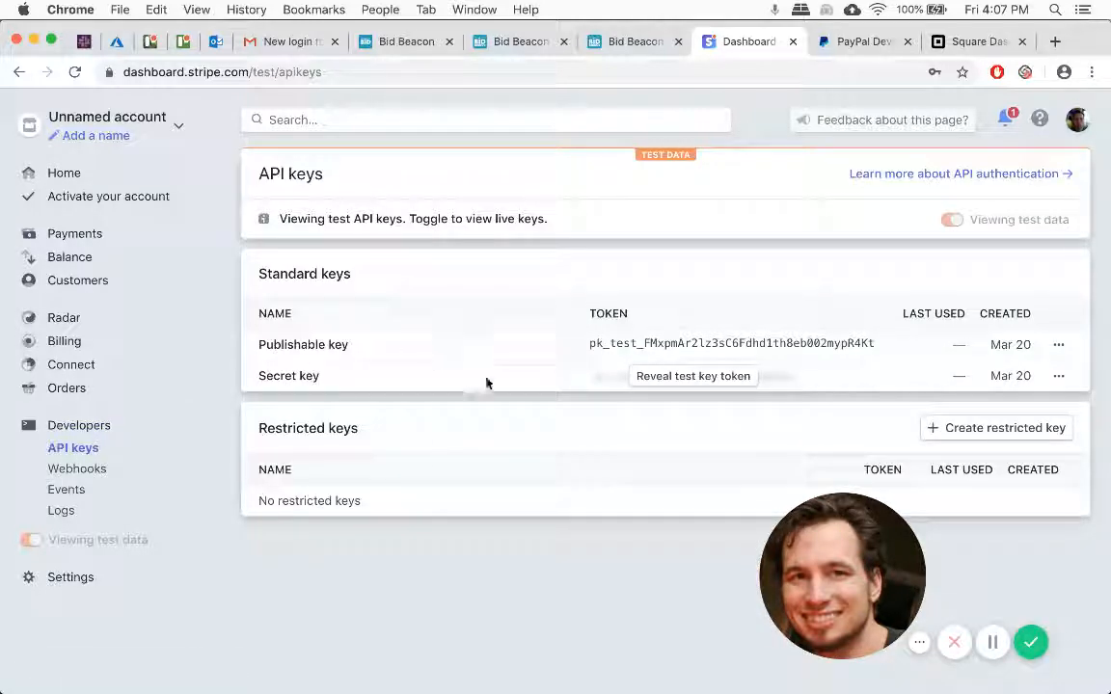
# Return to Bid Beacon's auction payment configuration and expand the Stripe section to show its key fields
pyautogui.click(396, 48)
pyautogui.click(372, 465)
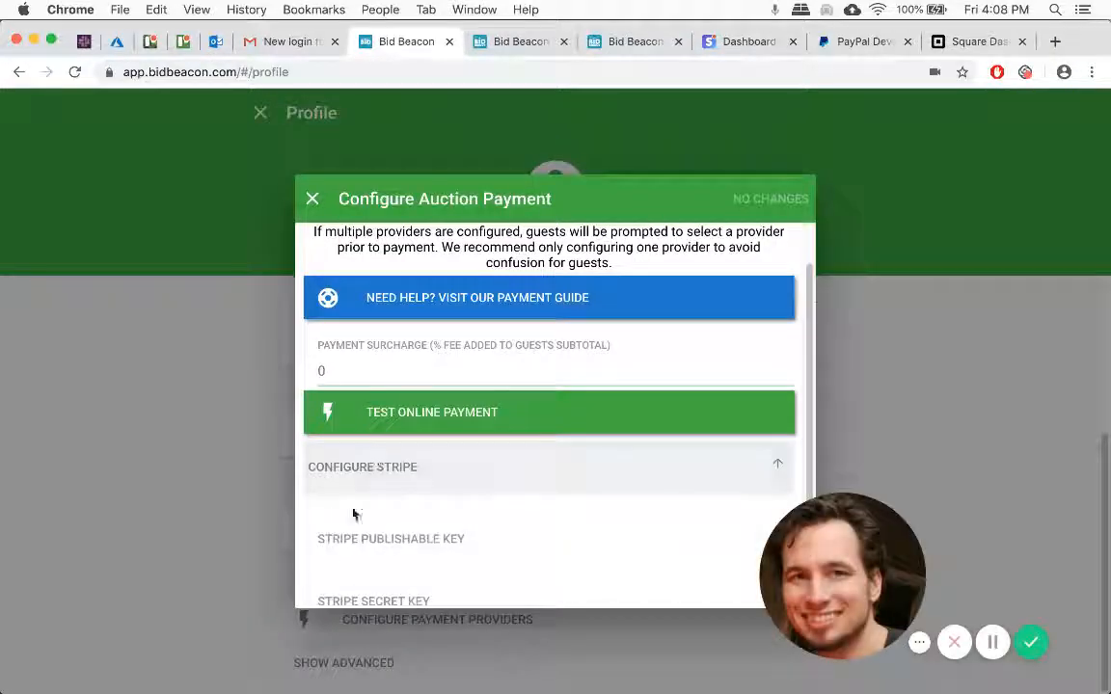
pyautogui.scroll(-2, 349, 525)
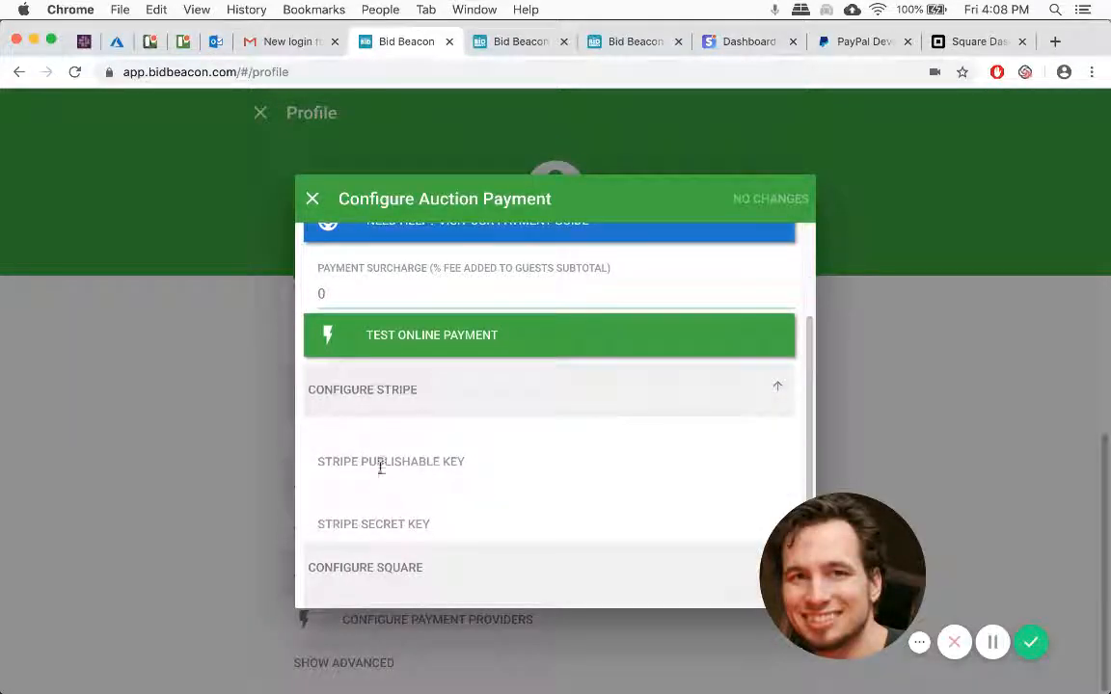
# Compare Stripe's publishable and secret test keys with the matching Bid Beacon fields, highlighting the publishable key's test marker
pyautogui.click(737, 41)
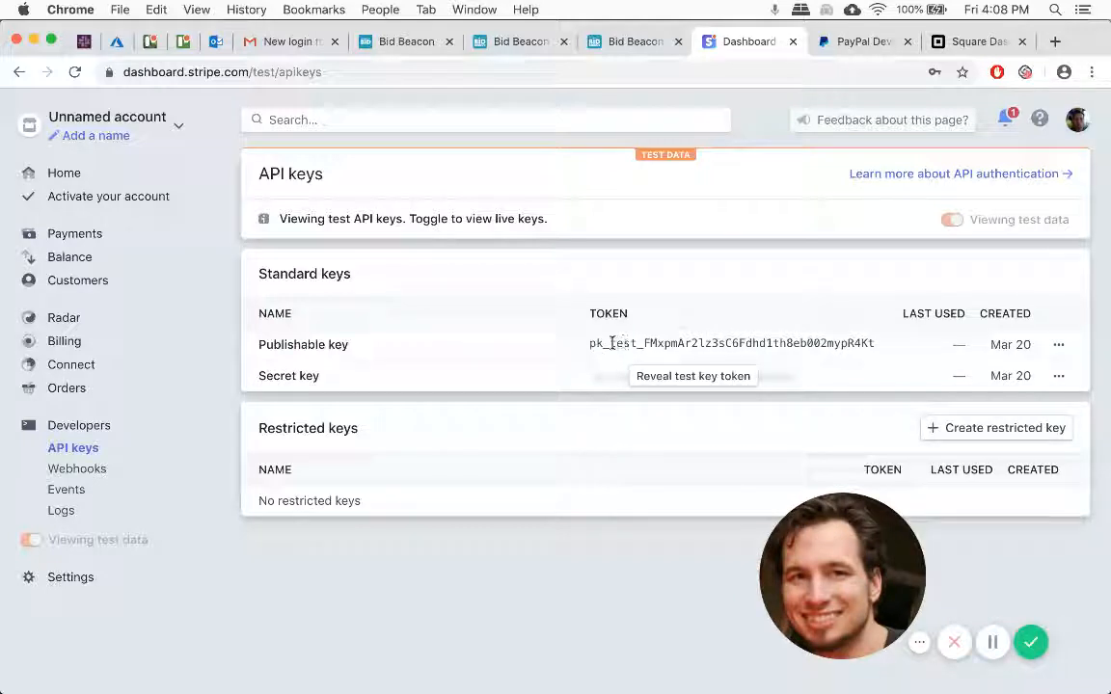
pyautogui.moveTo(609, 344); pyautogui.dragTo(642, 345)
pyautogui.moveTo(986, 221)
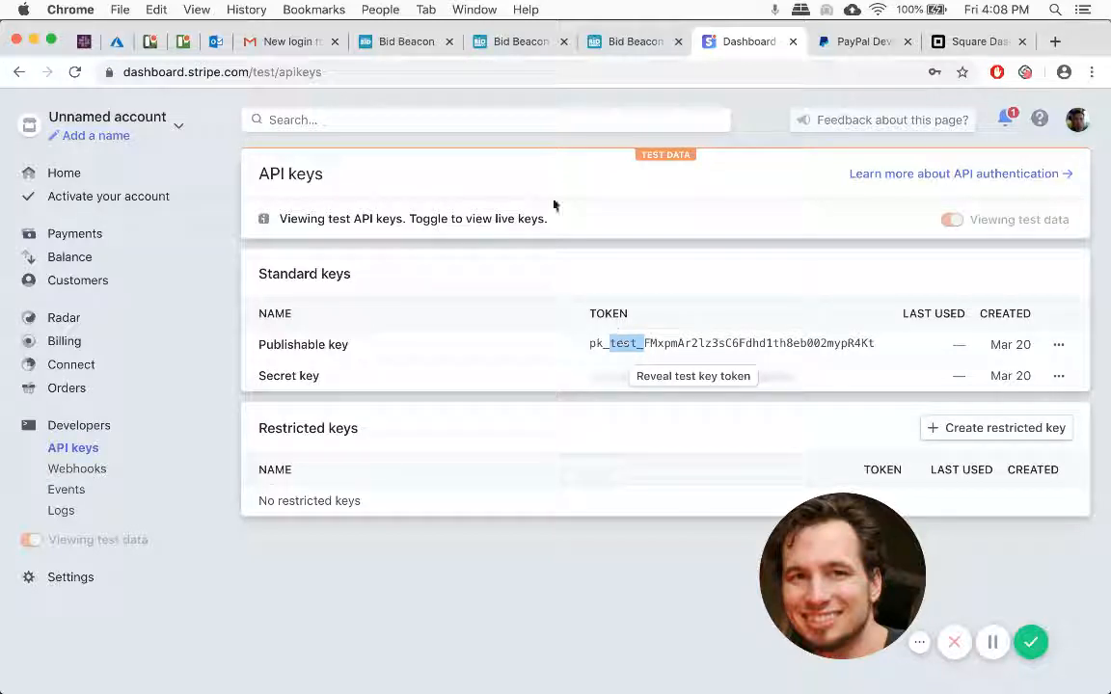
pyautogui.click(405, 42)
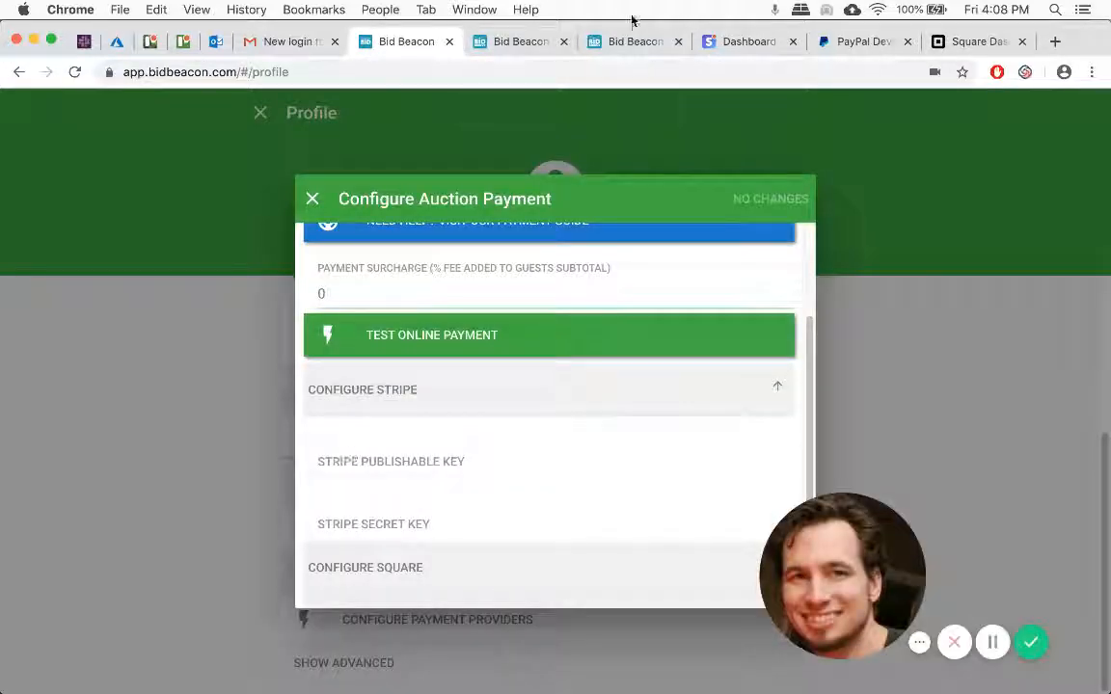
pyautogui.click(728, 42)
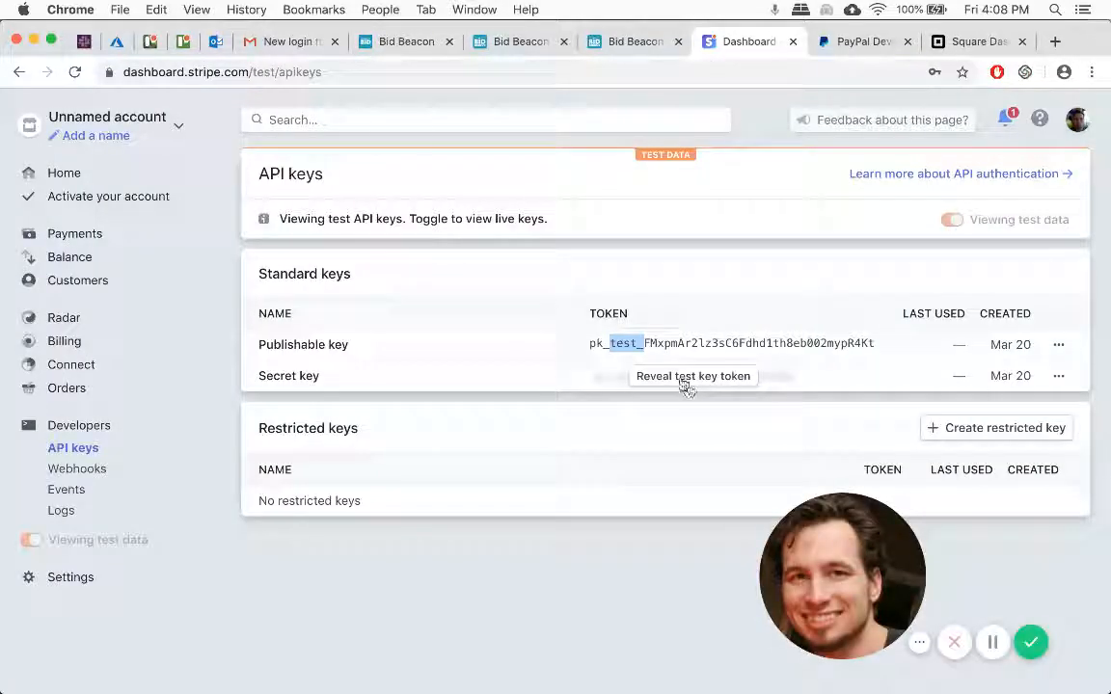
pyautogui.click(405, 41)
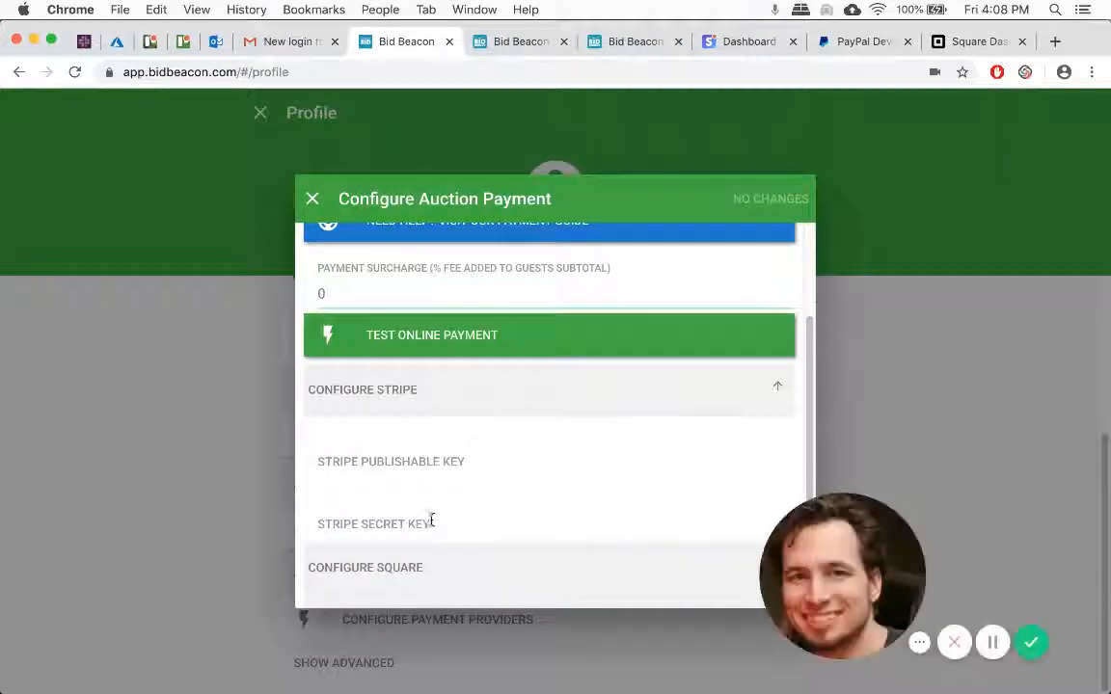
# Collapse the Stripe section and expand the Square section to show its access token and location ID fields
pyautogui.click(385, 405)
pyautogui.click(479, 512)
pyautogui.scroll(-1, 478, 510)
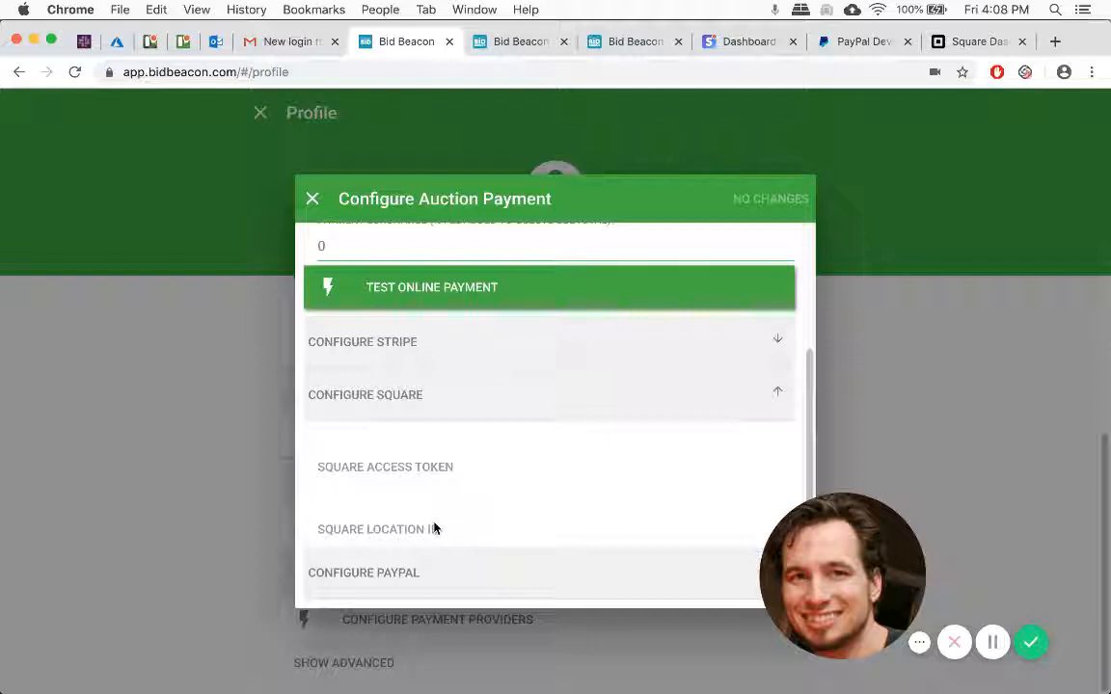
# Switch to the Square dashboard, find My Apps, and open the management page of the My Auction app
pyautogui.click(960, 42)
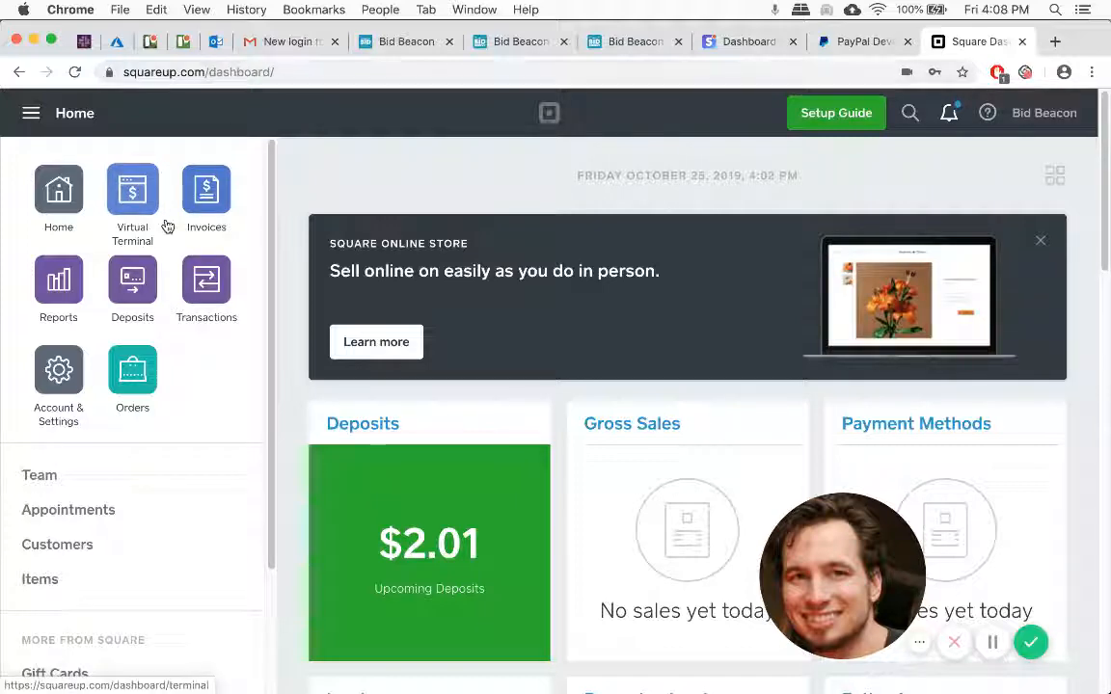
pyautogui.scroll(-4, 166, 229)
pyautogui.scroll(4, 29, 482)
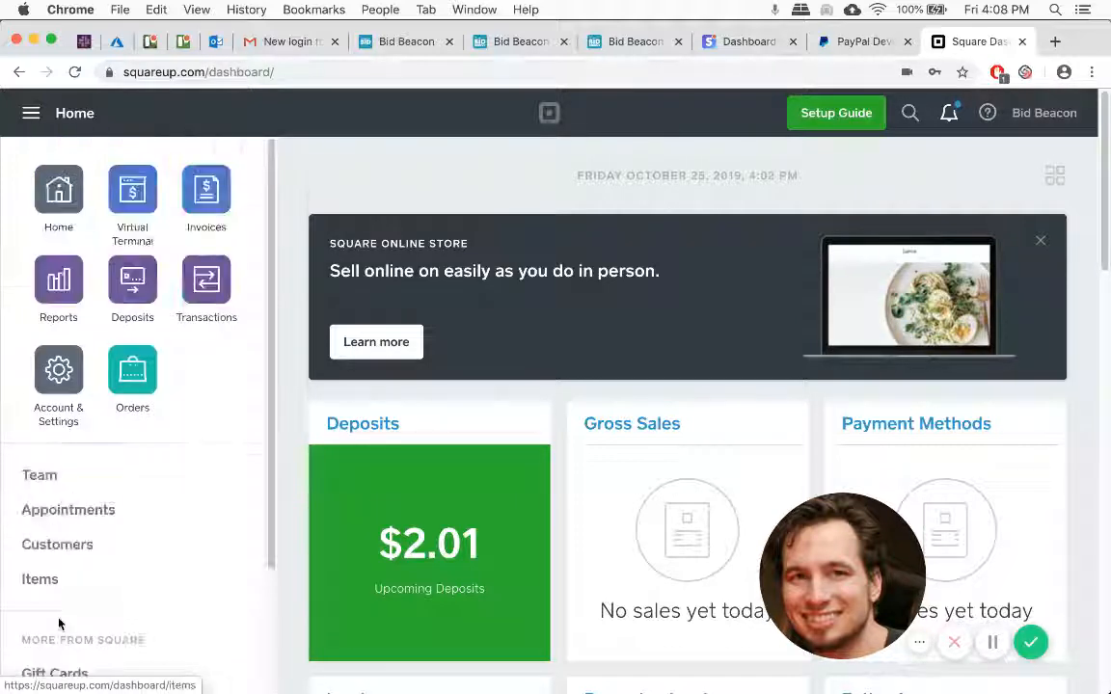
pyautogui.scroll(-3, 59, 624)
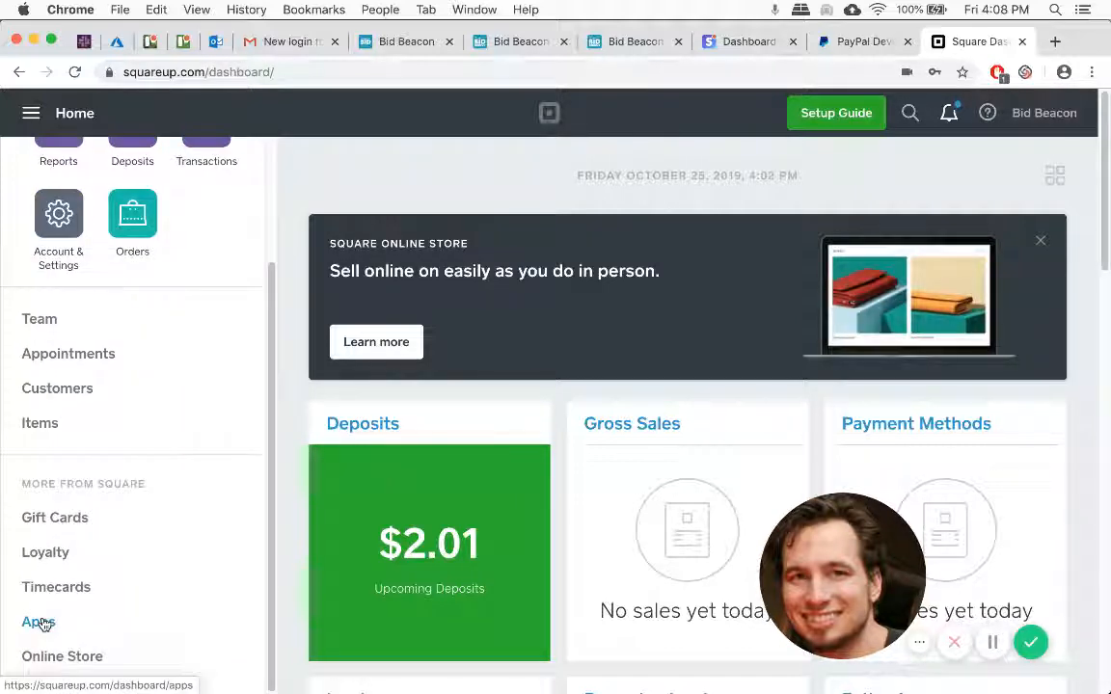
pyautogui.click(40, 623)
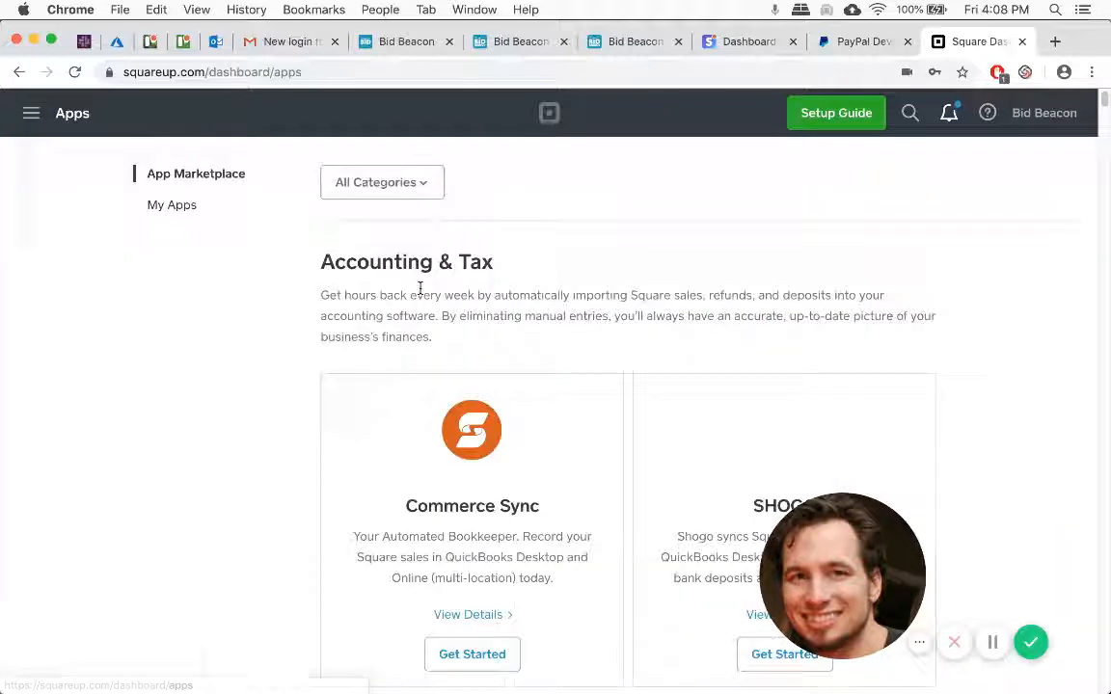
pyautogui.click(53, 208)
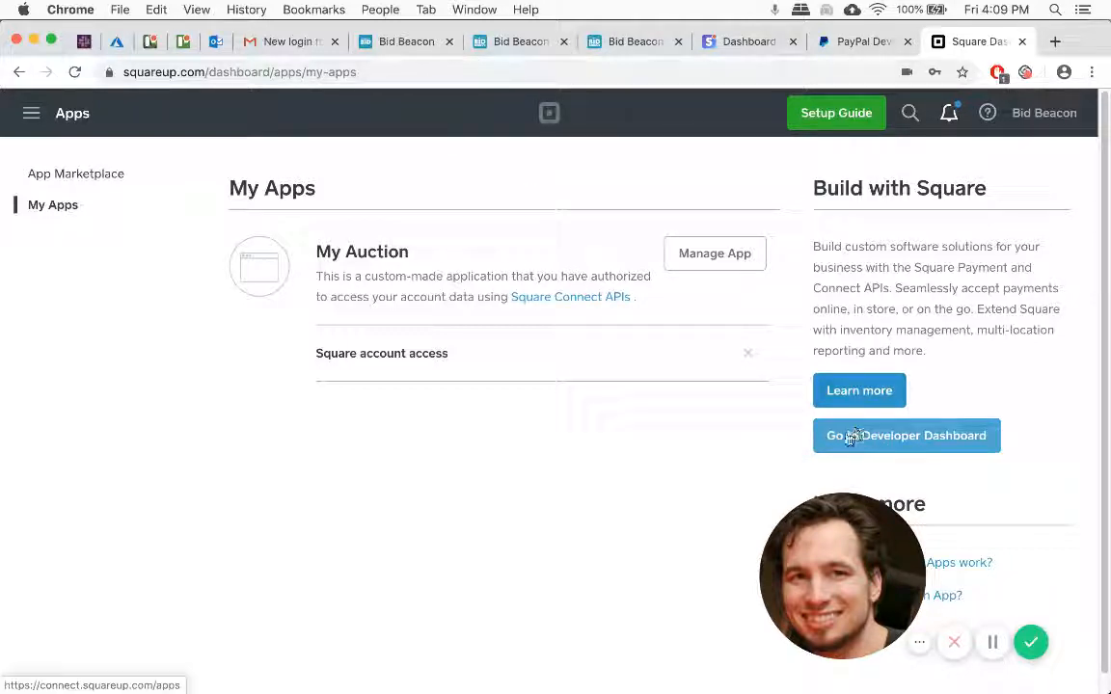
pyautogui.click(703, 254)
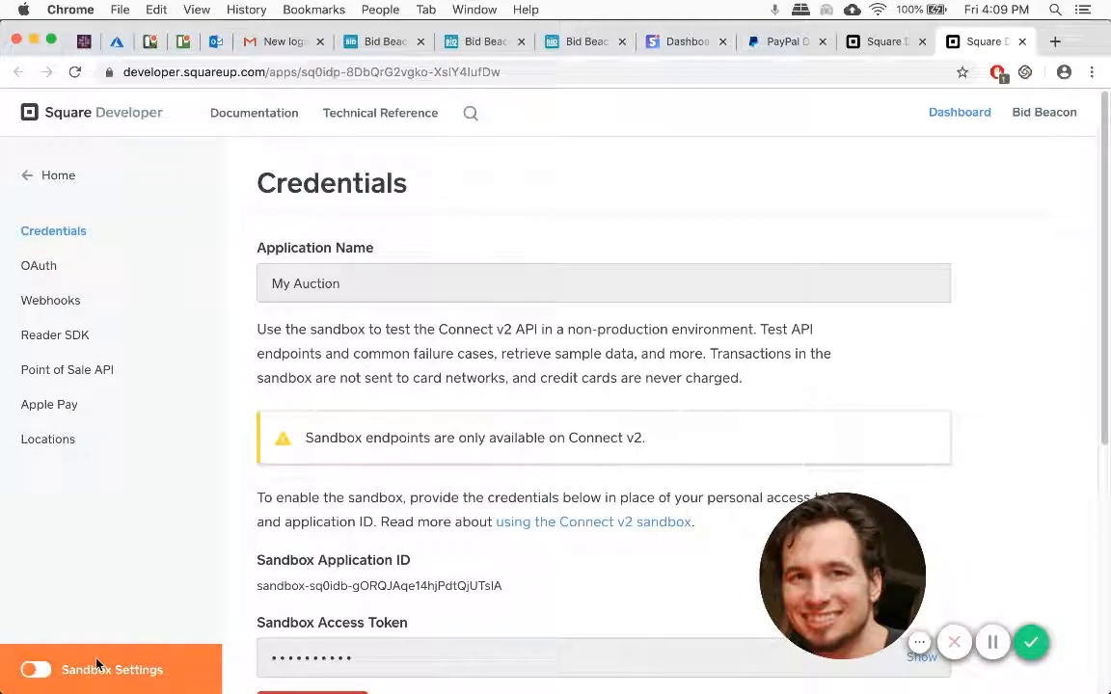
# Examine the sandbox access token section in Square Developer and match it to Bid Beacon's Square access token field
pyautogui.scroll(-1, 405, 484)
pyautogui.scroll(-4, 405, 483)
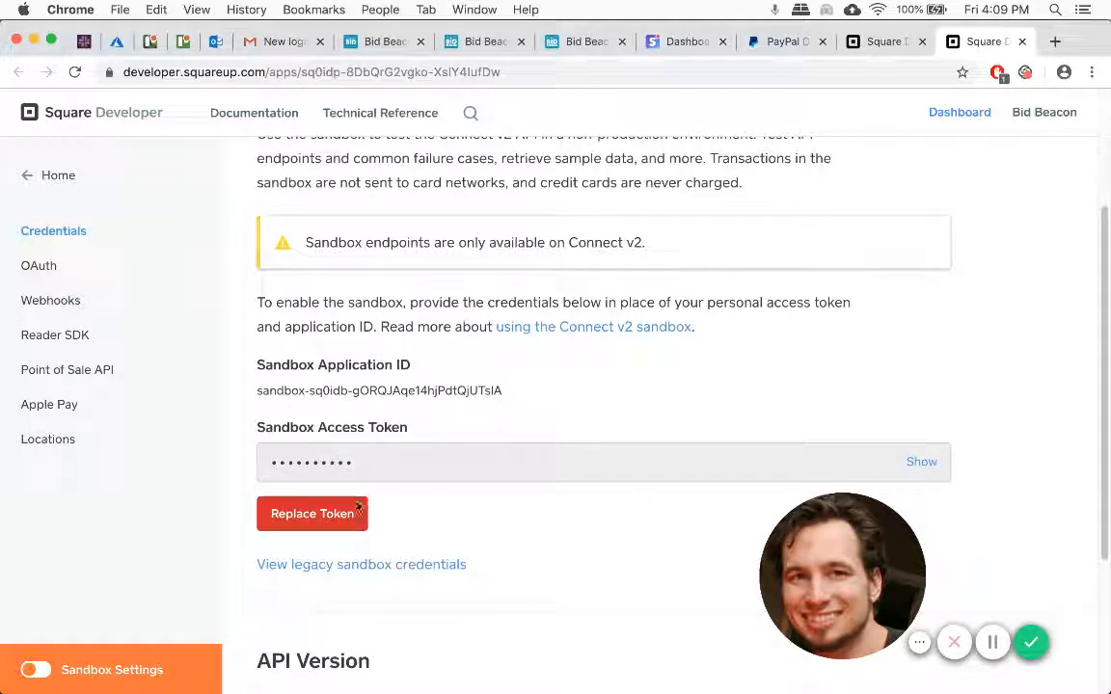
pyautogui.click(384, 41)
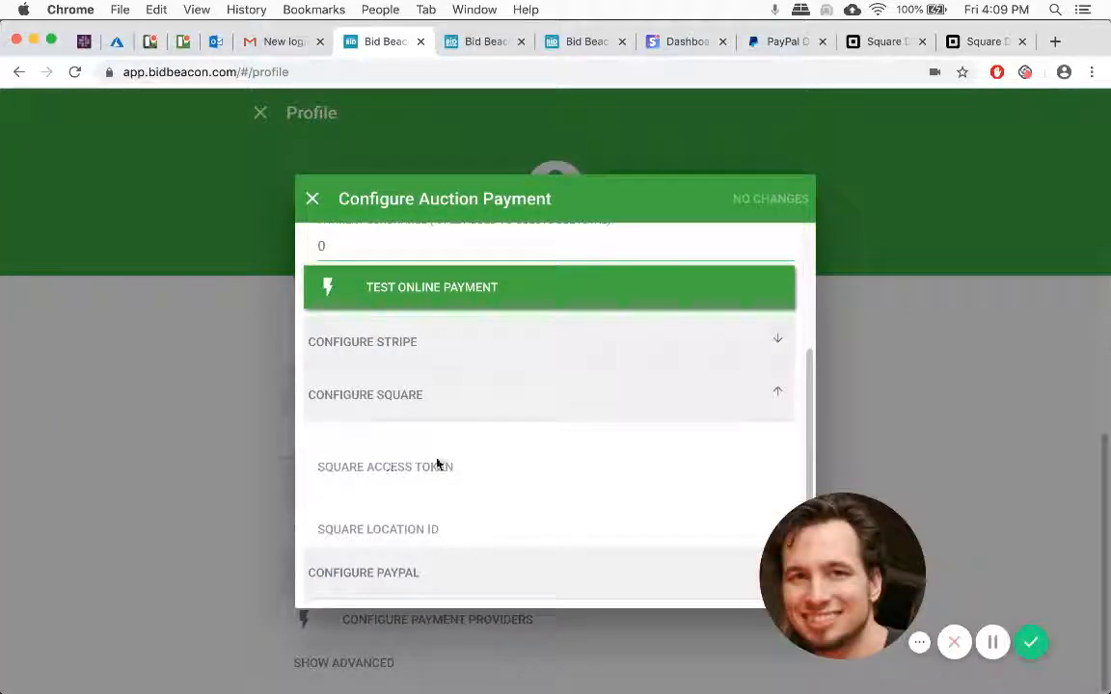
pyautogui.click(406, 466)
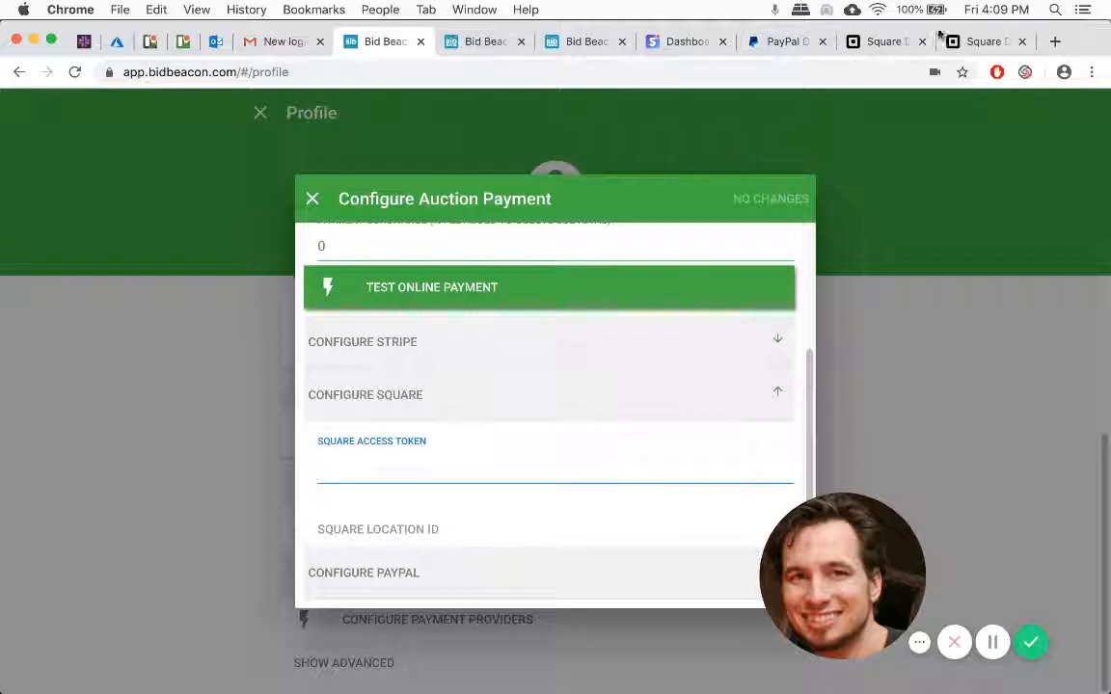
# Switch back to Square Developer and open the app's Locations page to view the location ID
pyautogui.click(979, 42)
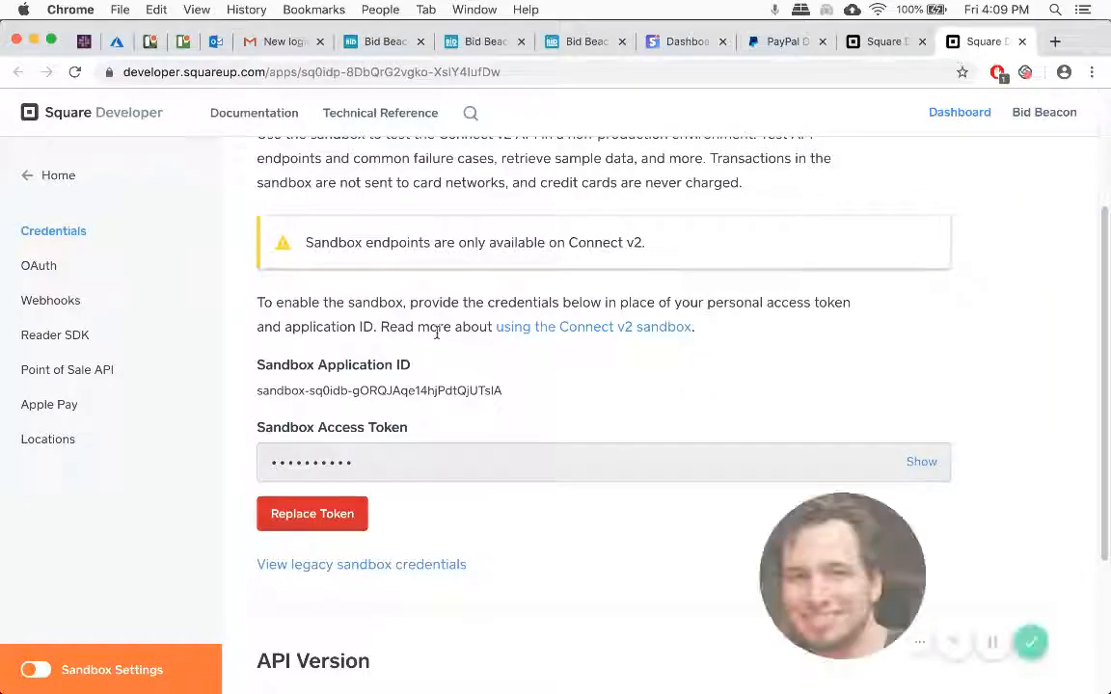
pyautogui.click(53, 446)
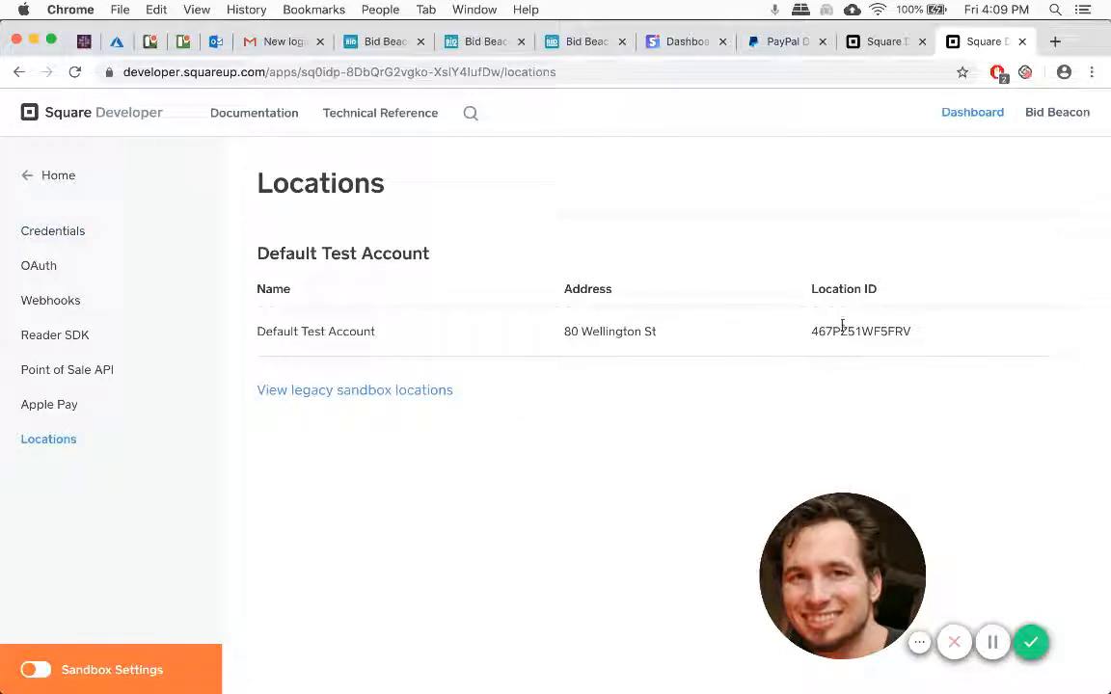
# Match Square's location ID to Bid Beacon's Square Location ID field, and check the Default Test Account on Square's Locations page
pyautogui.click(397, 42)
pyautogui.click(371, 530)
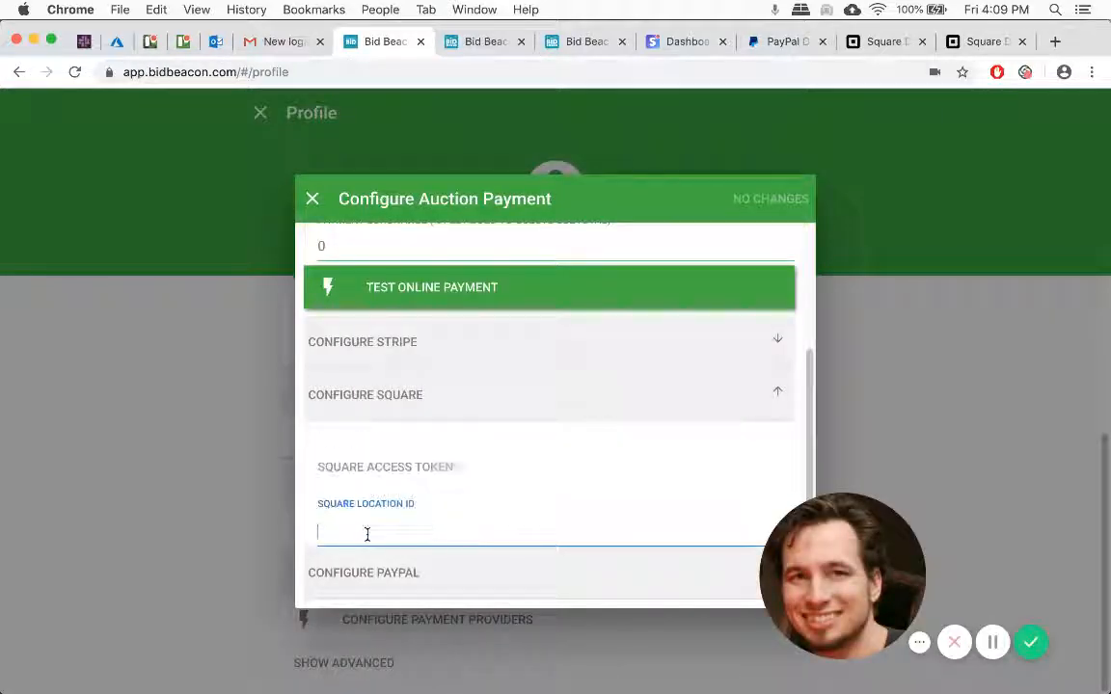
pyautogui.click(979, 42)
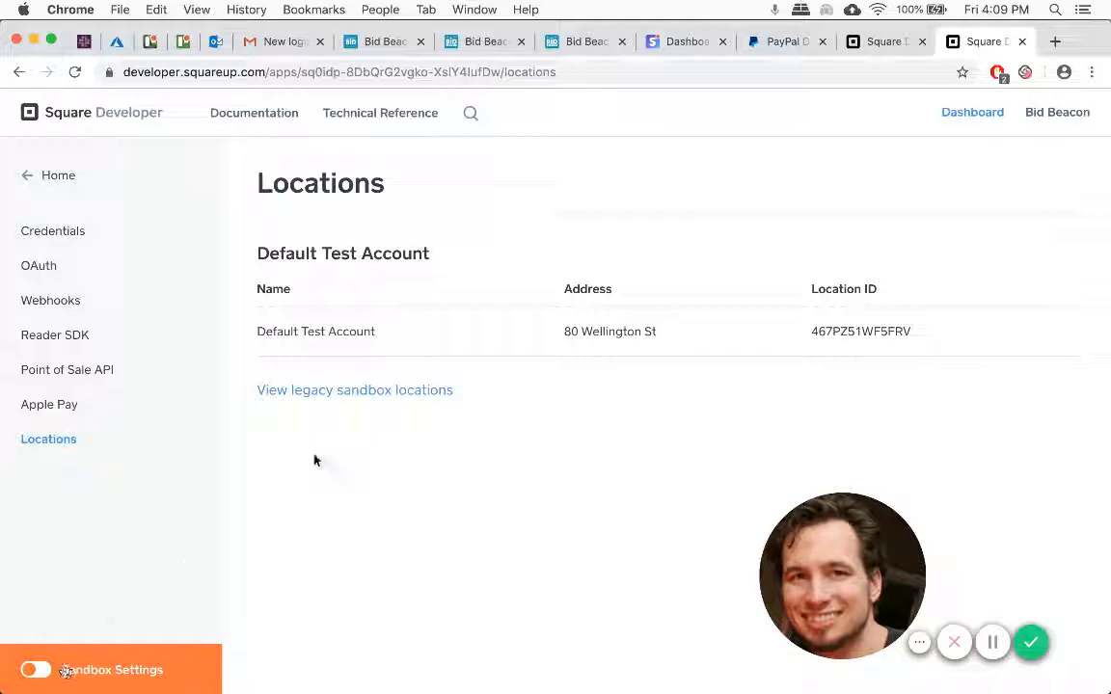
pyautogui.doubleClick(332, 253)
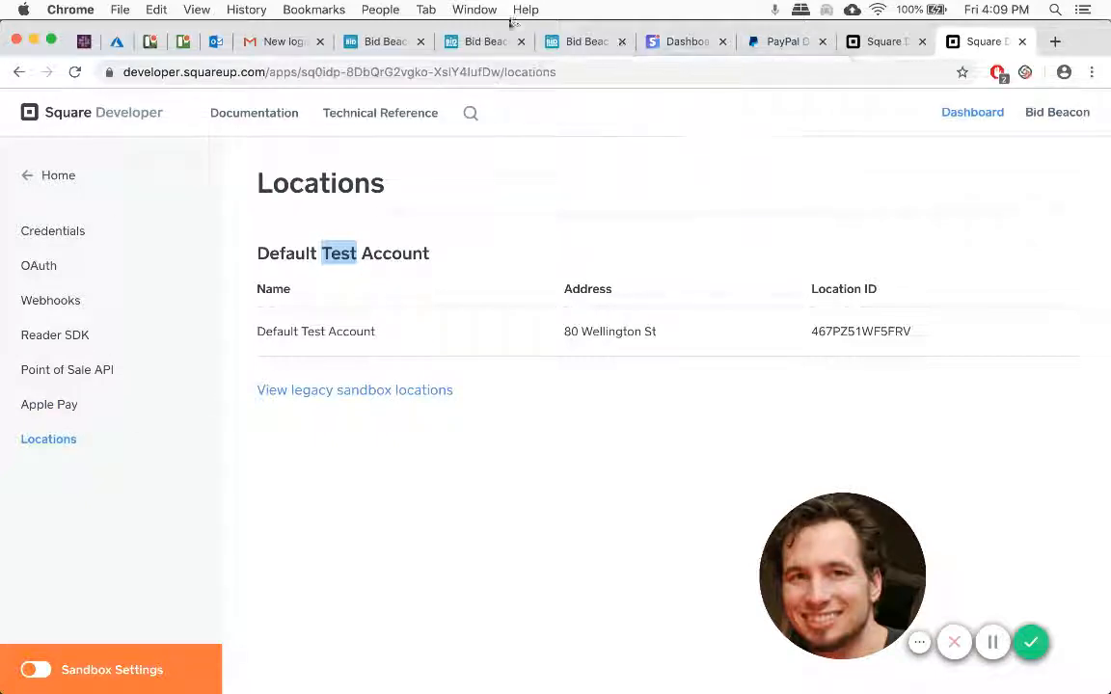
# Switch back to Bid Beacon, collapse the Square section, and expand the PayPal section to show its client ID and secret key fields
pyautogui.click(376, 41)
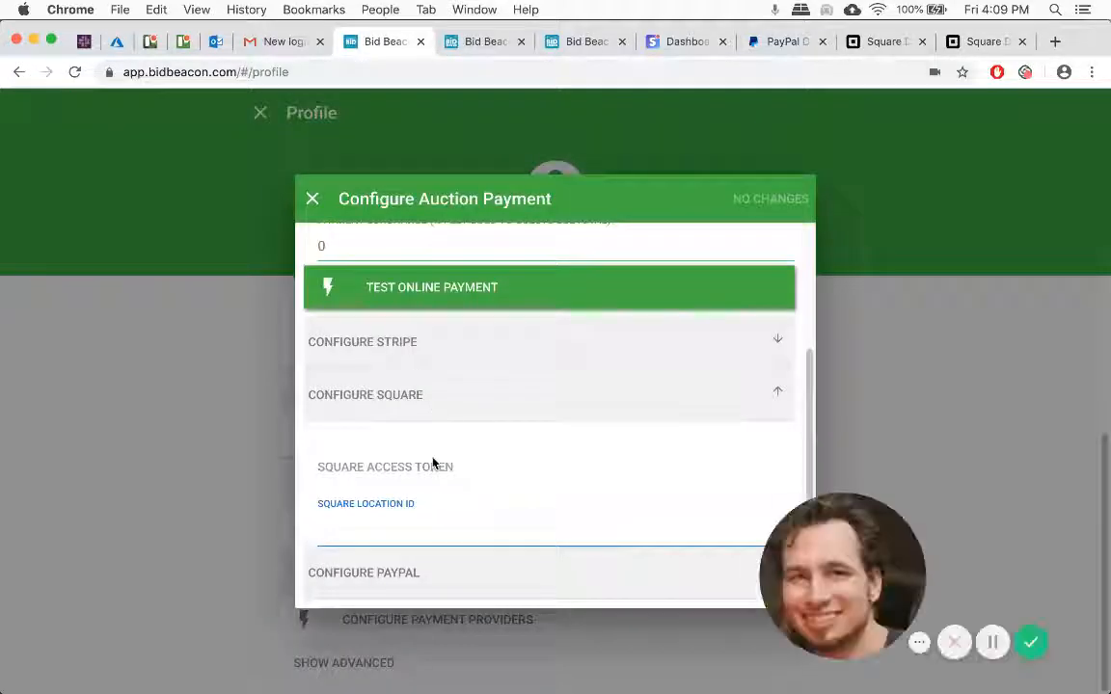
pyautogui.click(425, 401)
pyautogui.click(420, 578)
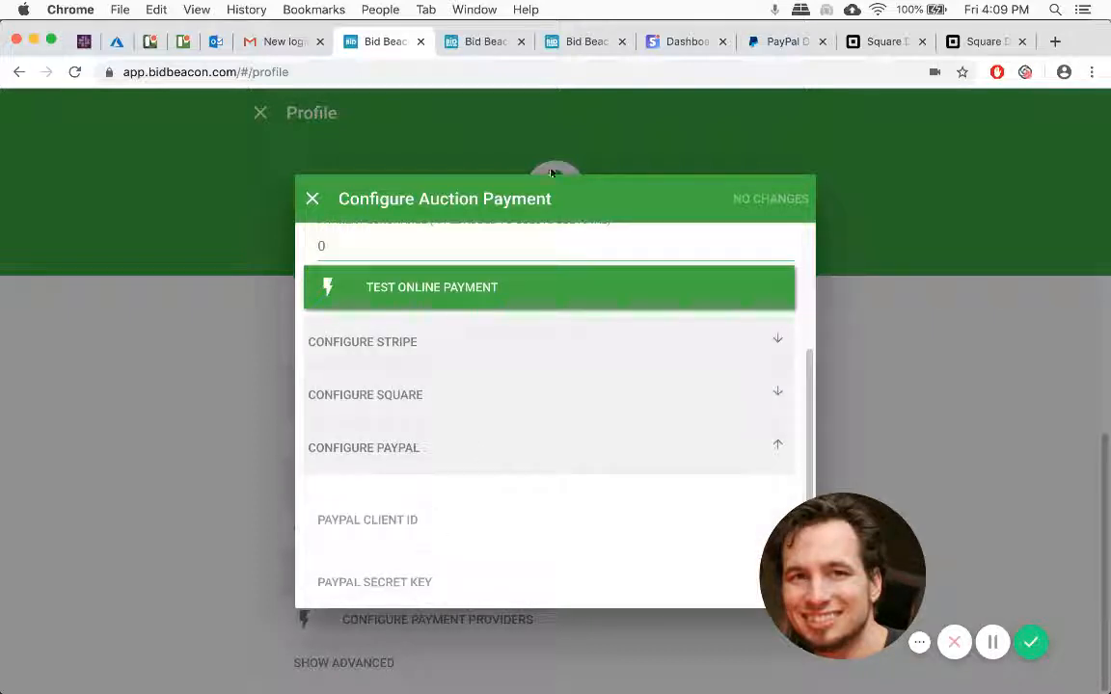
# Switch to PayPal Developer, open the MyAuction app from My Apps & Credentials, and examine its sandbox API credentials
pyautogui.click(776, 42)
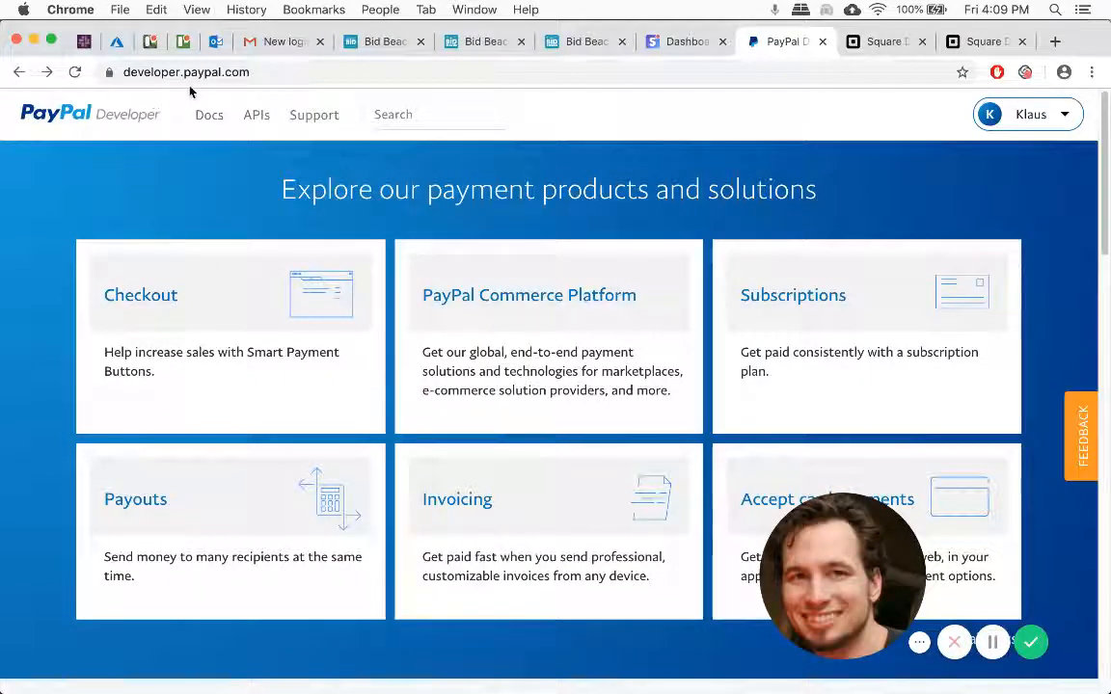
pyautogui.moveTo(304, 100)
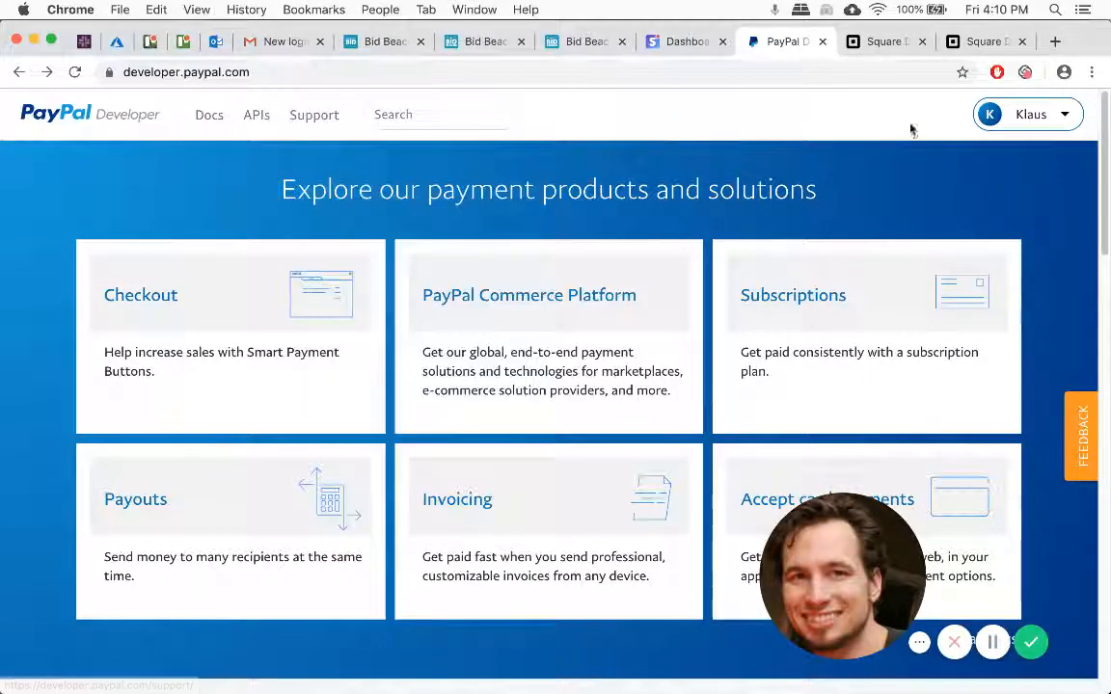
pyautogui.moveTo(1034, 129)
pyautogui.click(1030, 164)
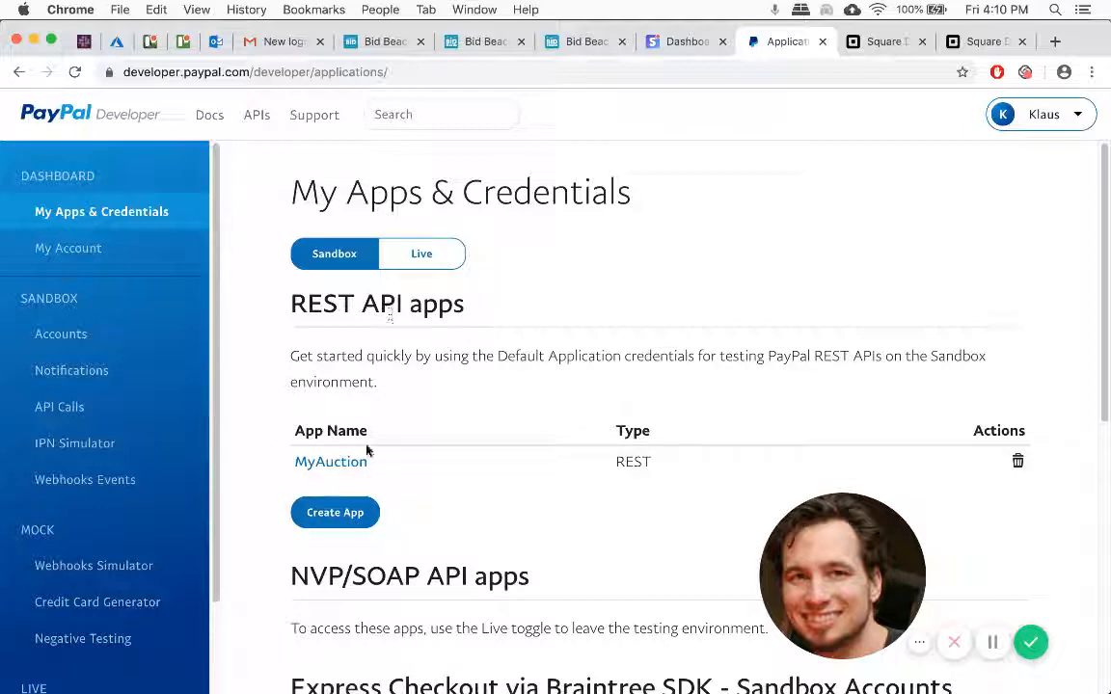
pyautogui.click(339, 465)
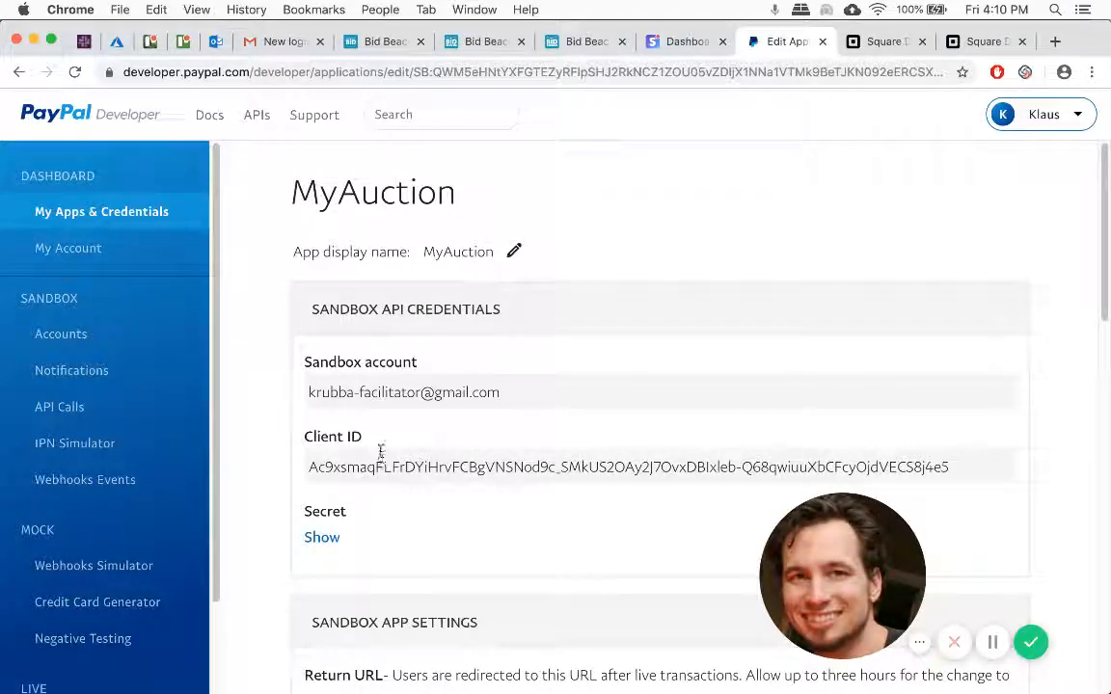
pyautogui.doubleClick(341, 305)
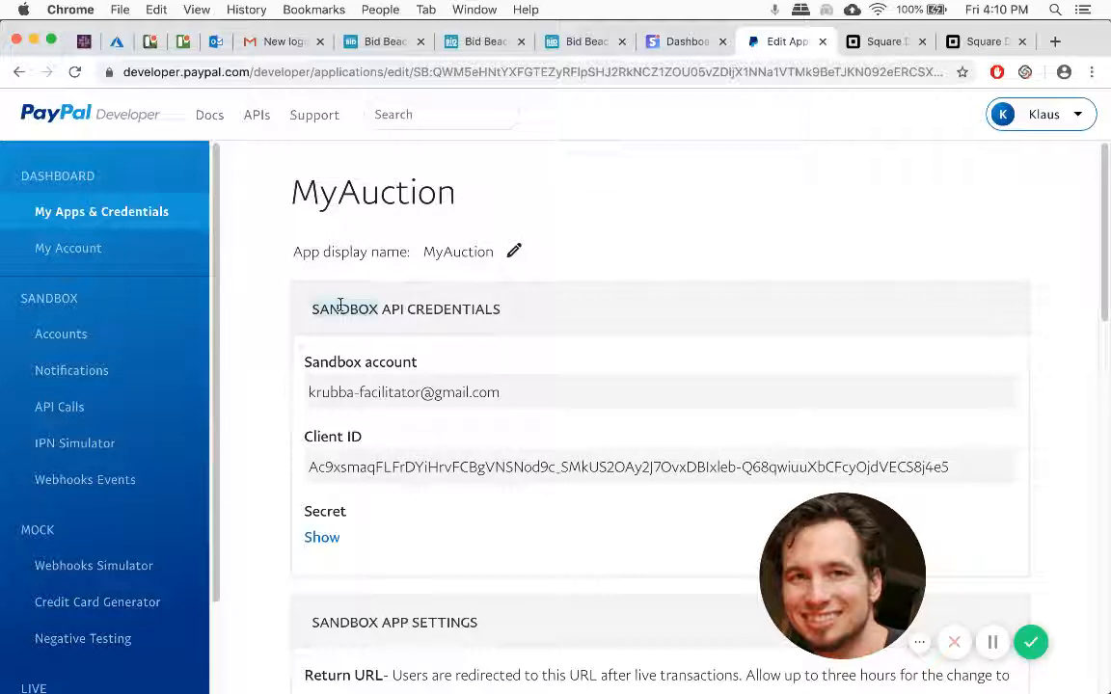
pyautogui.doubleClick(333, 361)
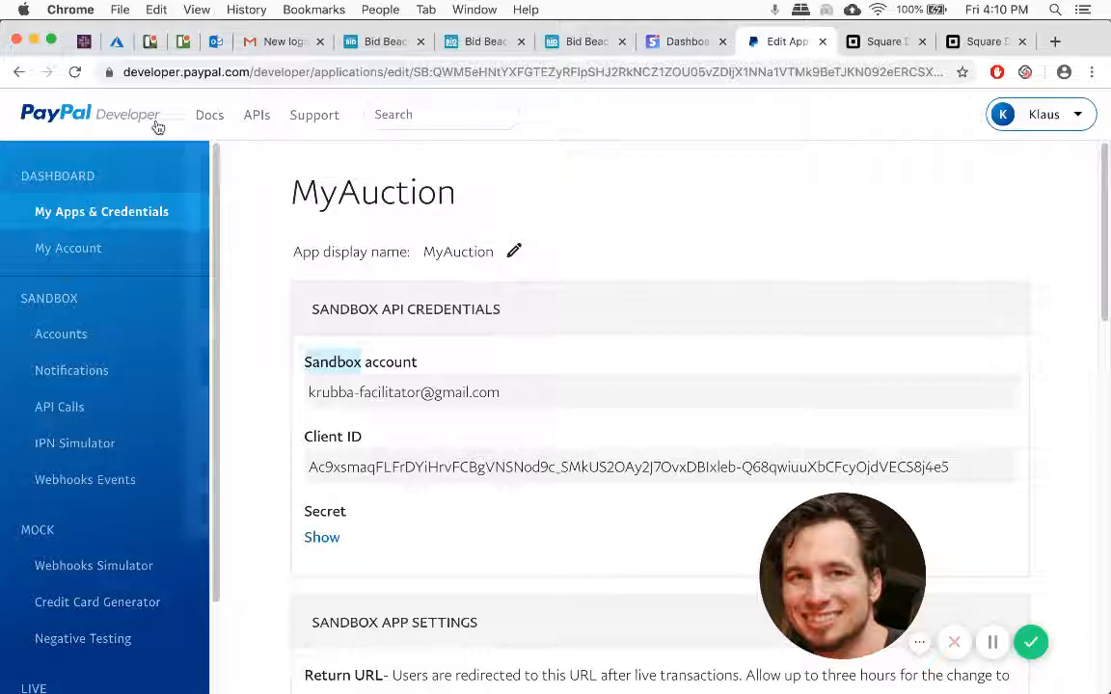
# Check the Live view of My Apps & Credentials, and reopen the MyAuction app from the Sandbox view
pyautogui.click(18, 72)
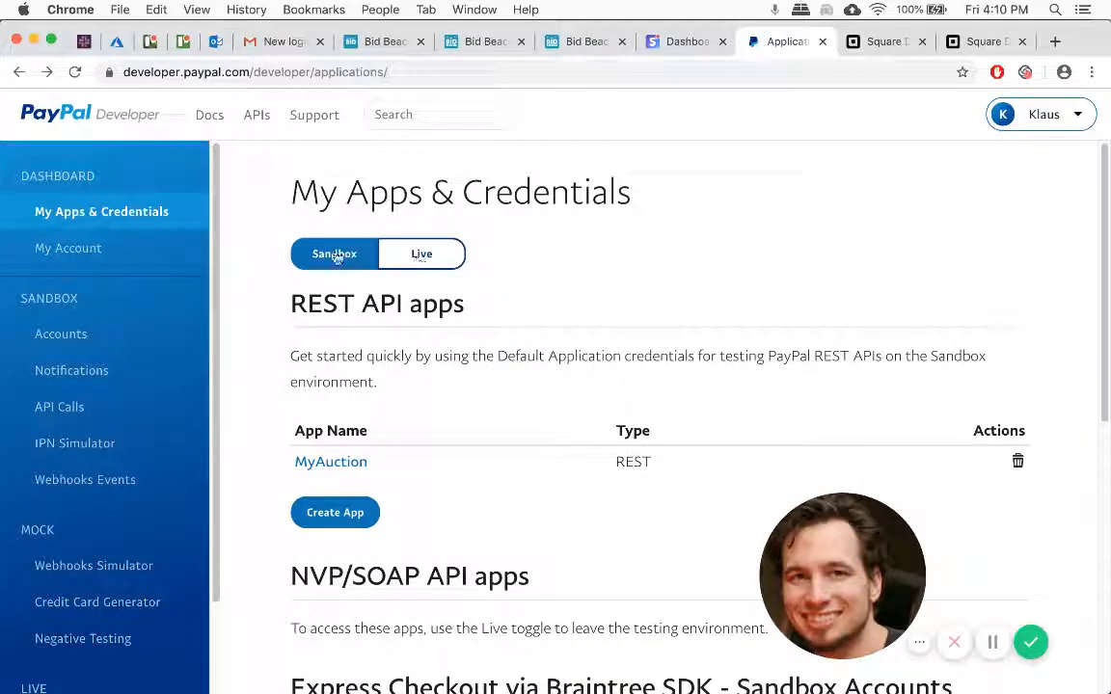
pyautogui.click(427, 254)
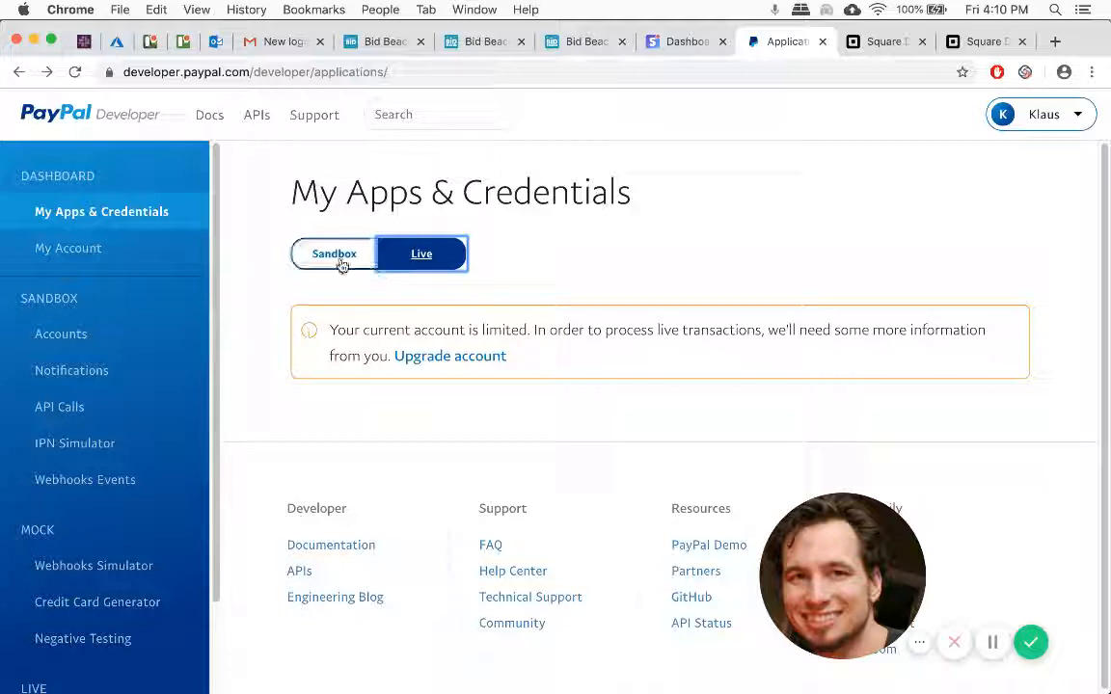
pyautogui.click(306, 252)
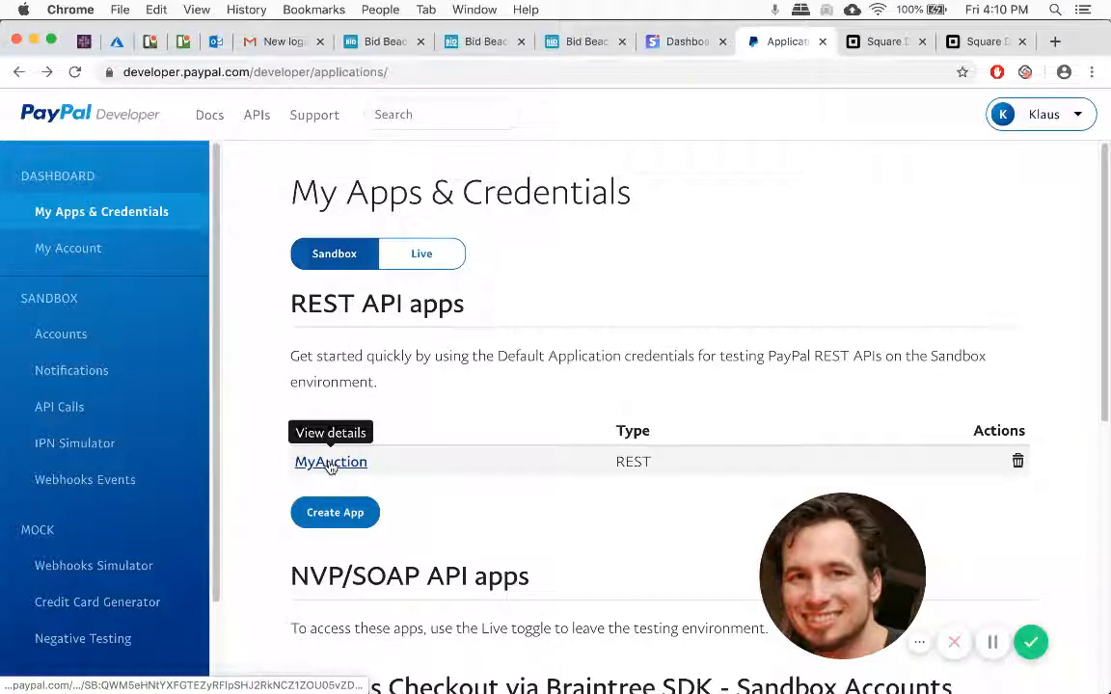
pyautogui.click(329, 462)
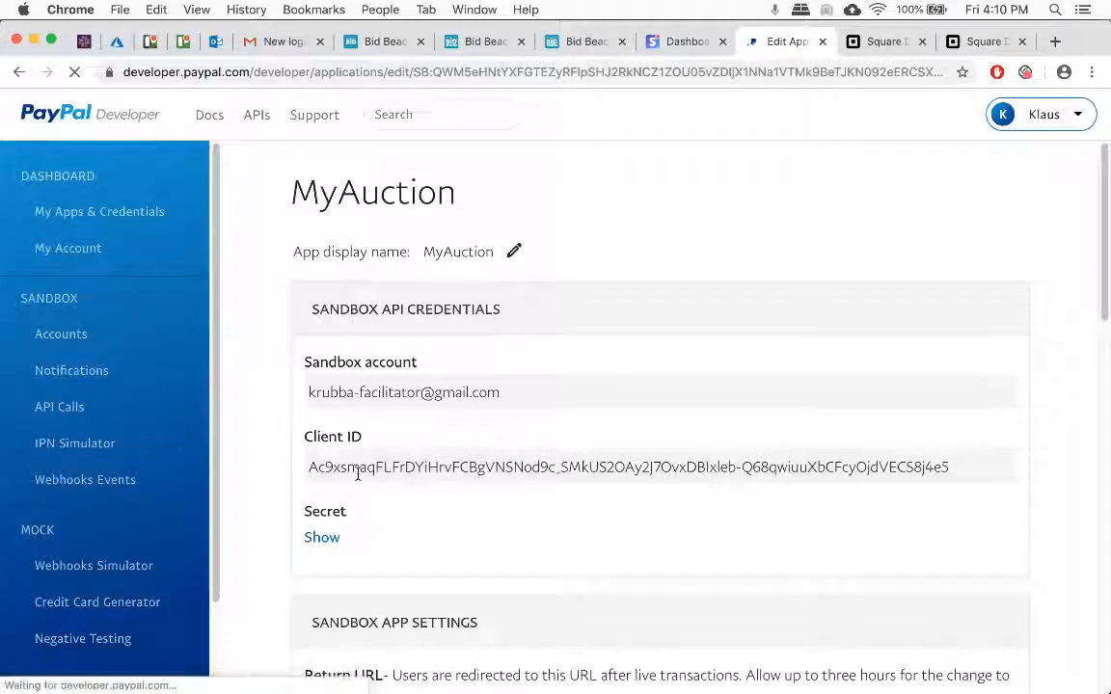
# Match the MyAuction app's client ID and secret to Bid Beacon's PayPal Client ID and PayPal Secret Key fields, and collapse the PayPal section
pyautogui.click(383, 42)
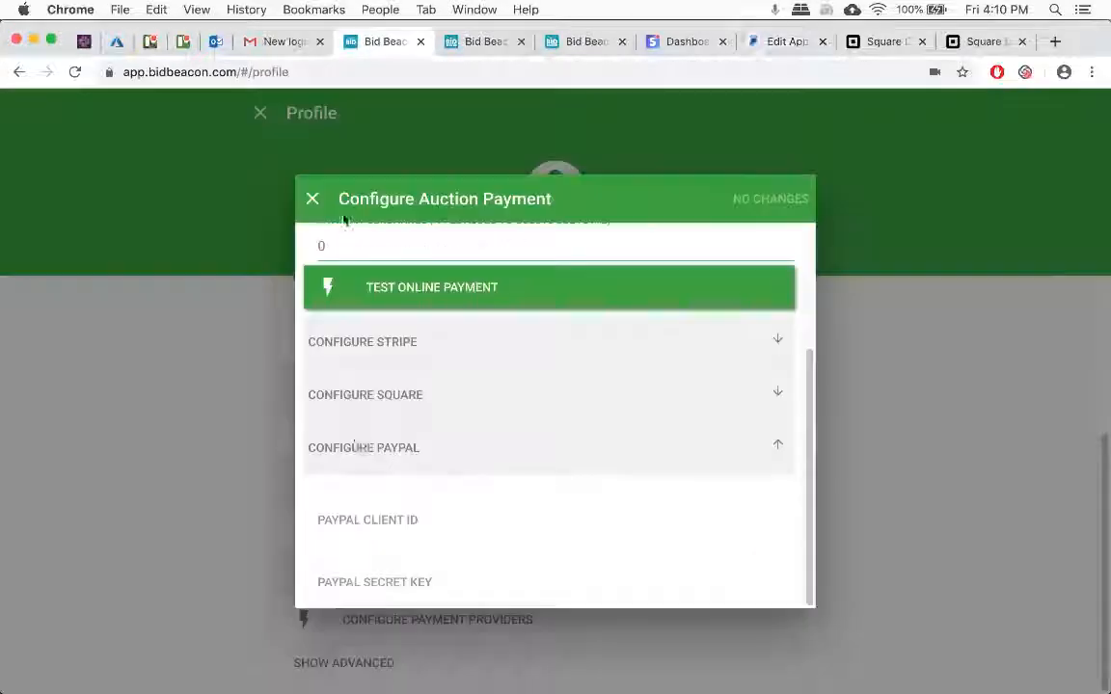
pyautogui.click(389, 521)
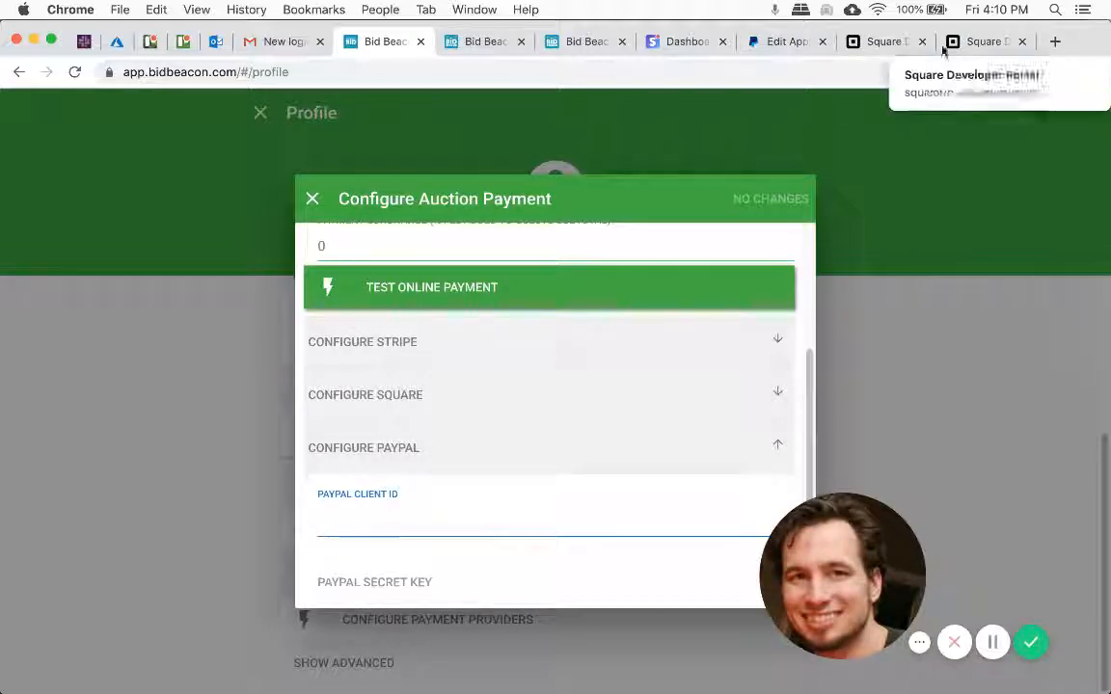
pyautogui.click(766, 41)
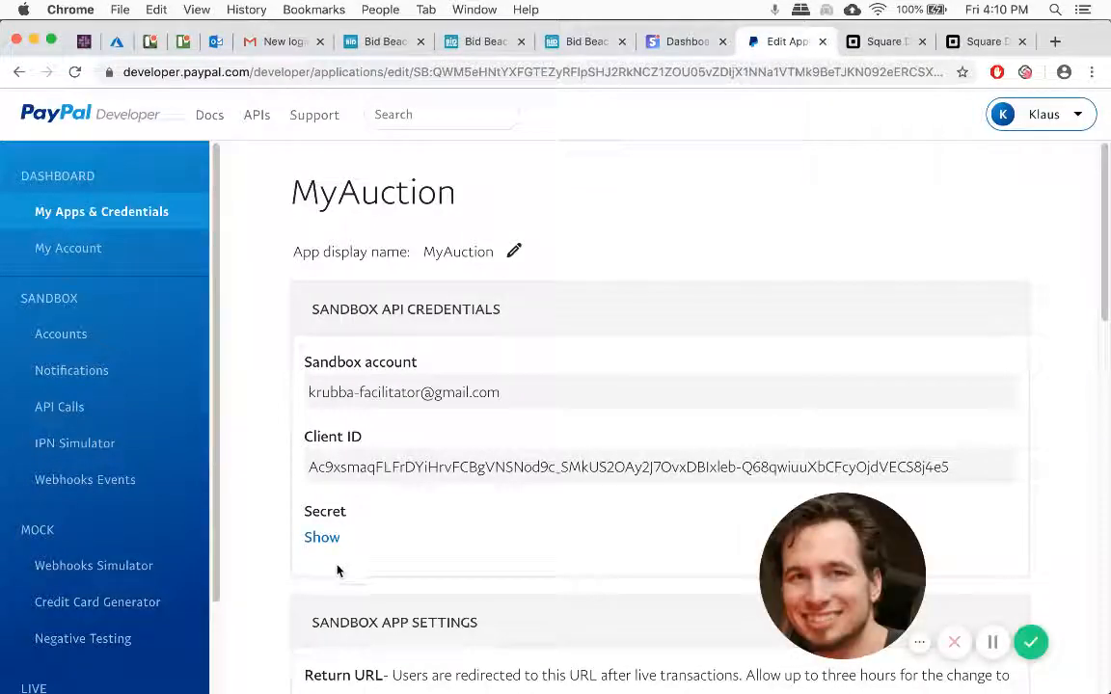
pyautogui.click(386, 43)
pyautogui.click(397, 580)
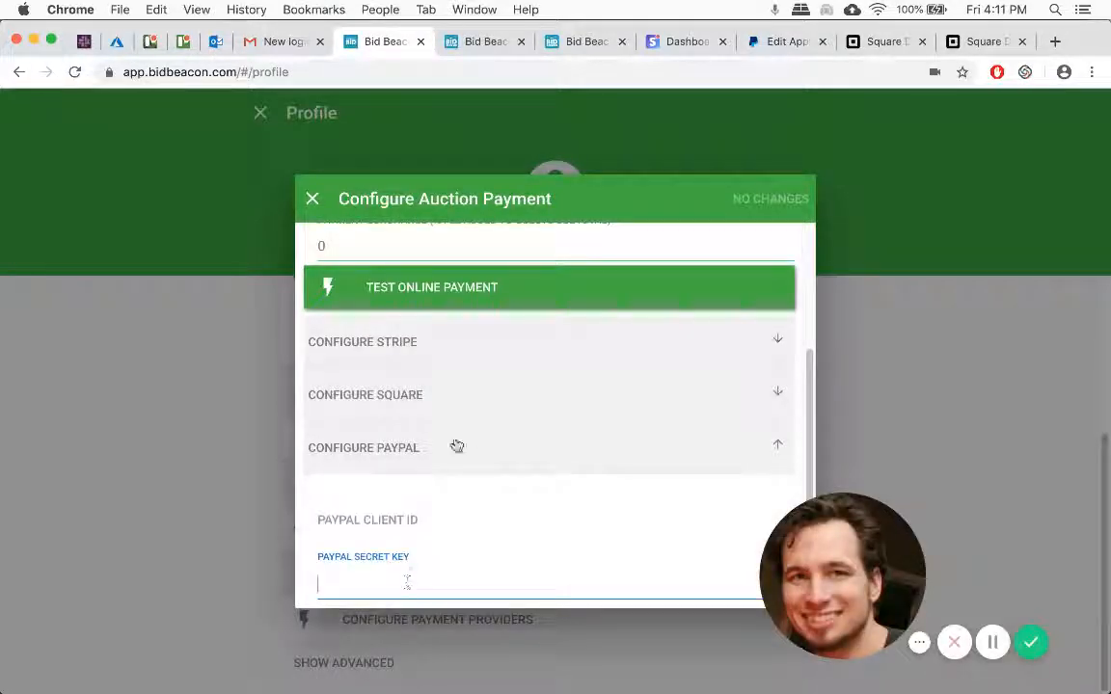
pyautogui.click(424, 466)
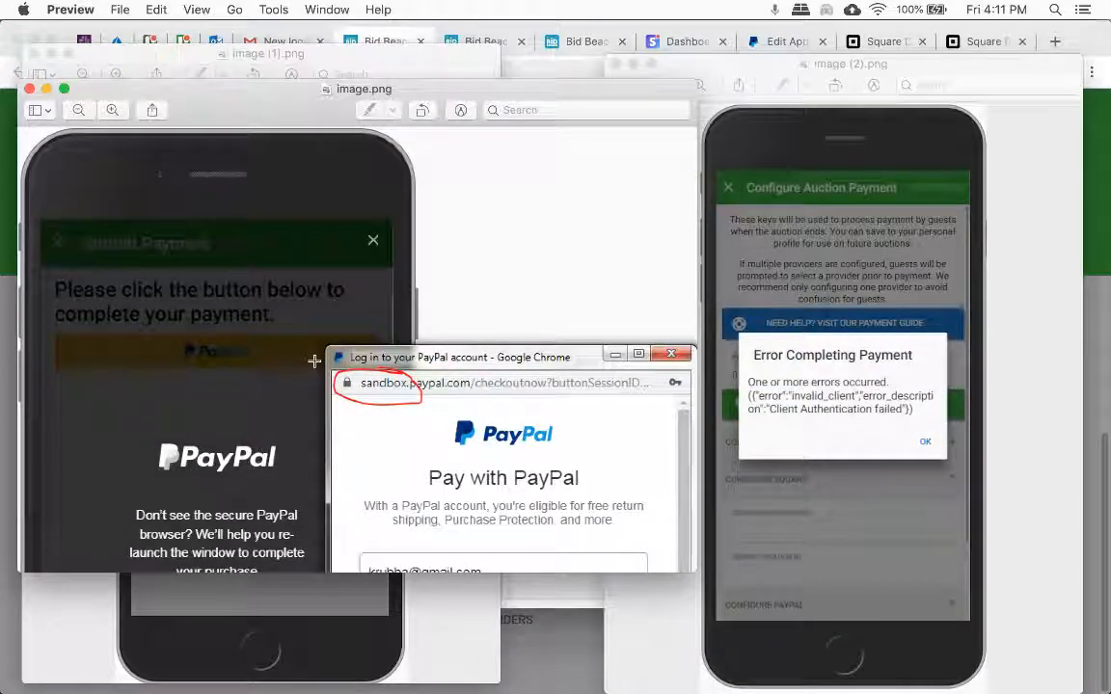
# Examine the sandbox PayPal login and Square error screenshots in Preview, and switch back to Bid Beacon's payment configuration
pyautogui.moveTo(277, 111); pyautogui.dragTo(278, 97)
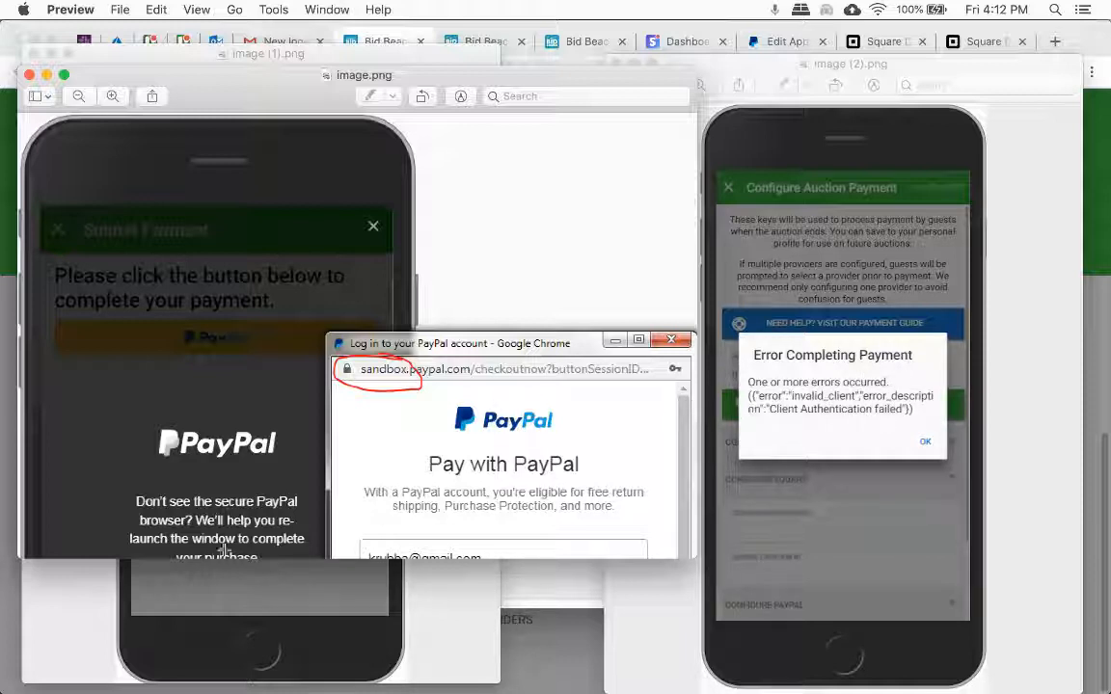
pyautogui.click(88, 586)
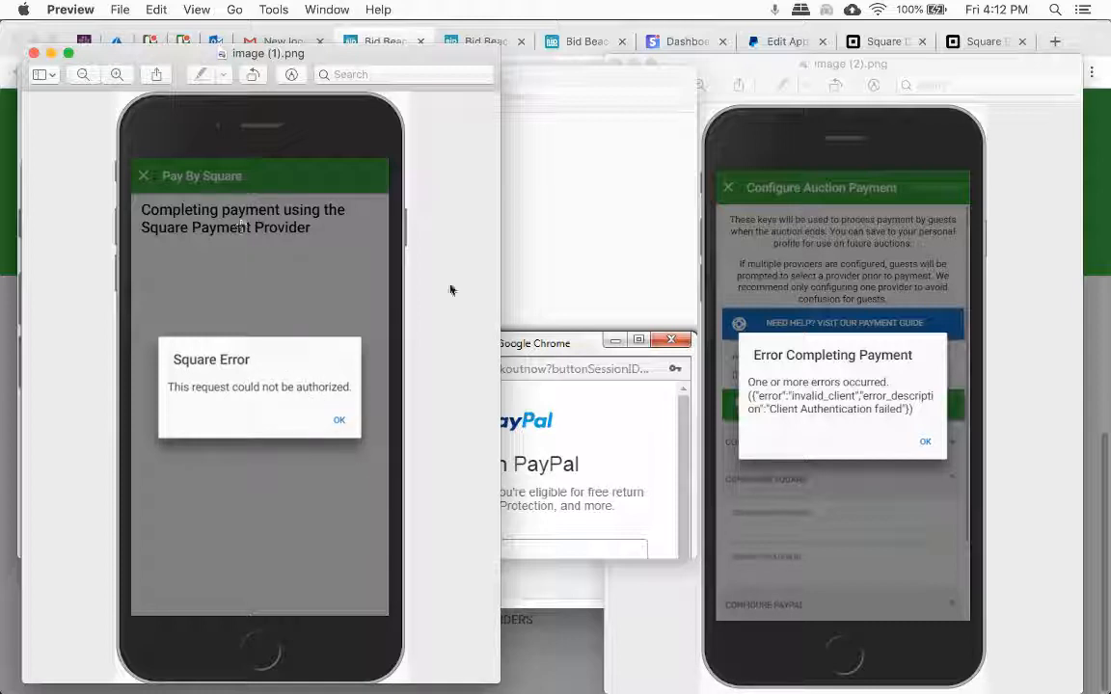
pyautogui.click(376, 41)
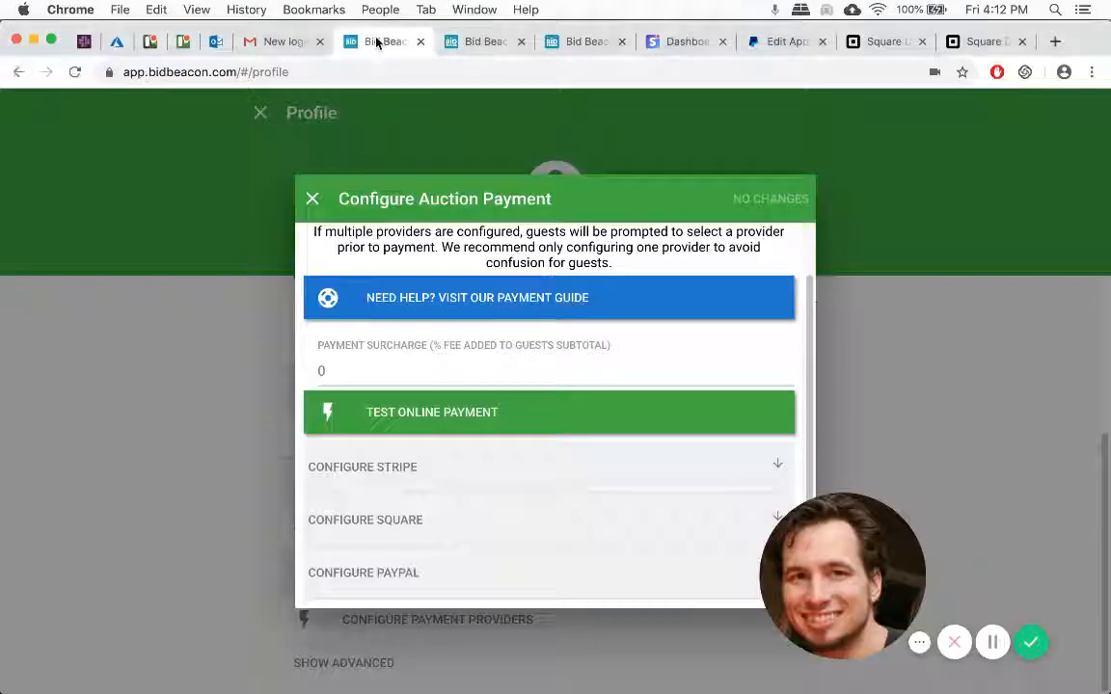